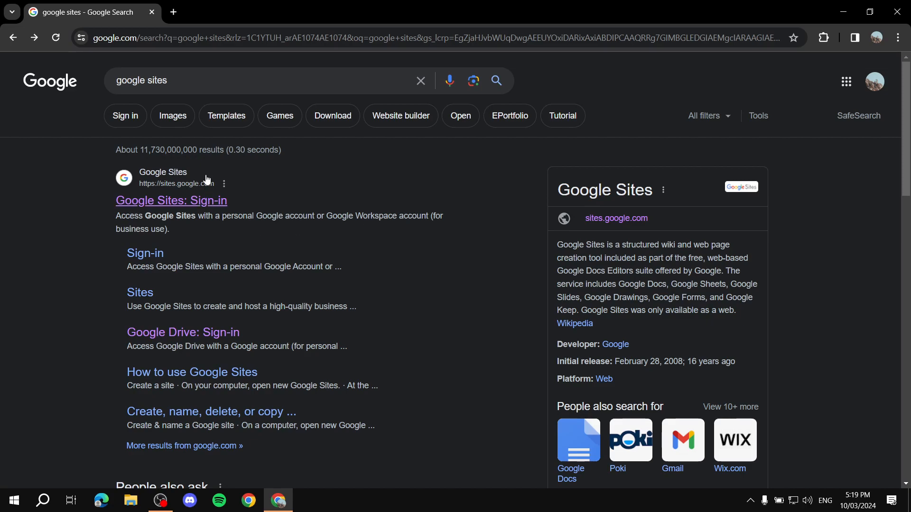
Open Google Sites from the search results and look over the home page of the My blog site
{"action": "left_click", "coordinate": [177, 201]}
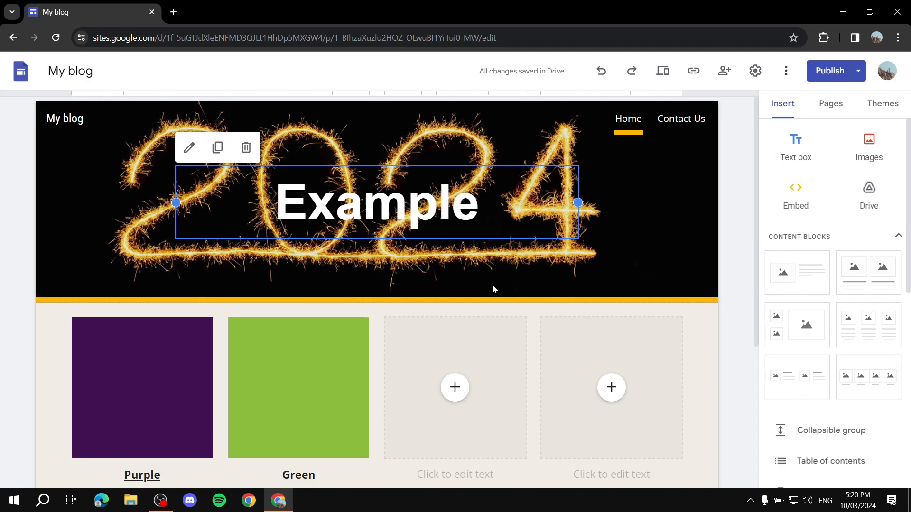
{"action": "mouse_move", "coordinate": [445, 282]}
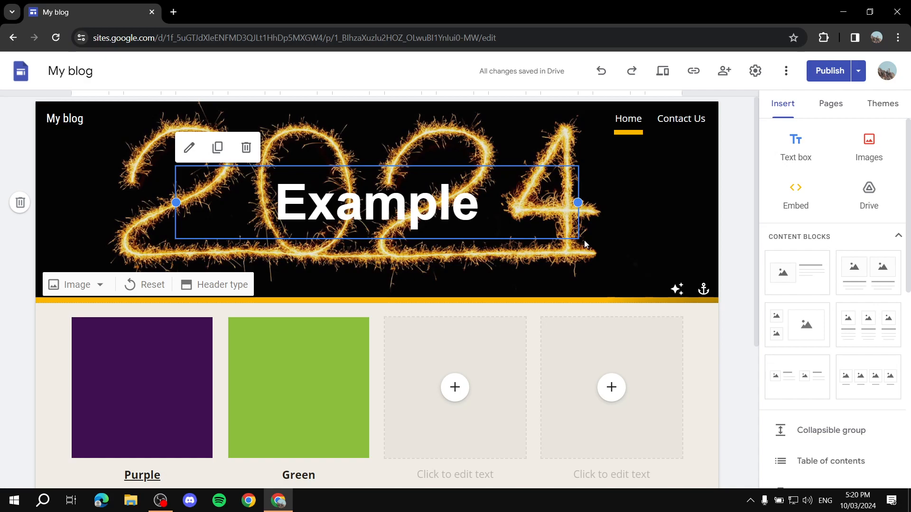
{"action": "scroll", "coordinate": [522, 303], "scroll_direction": "down", "scroll_amount": 5}
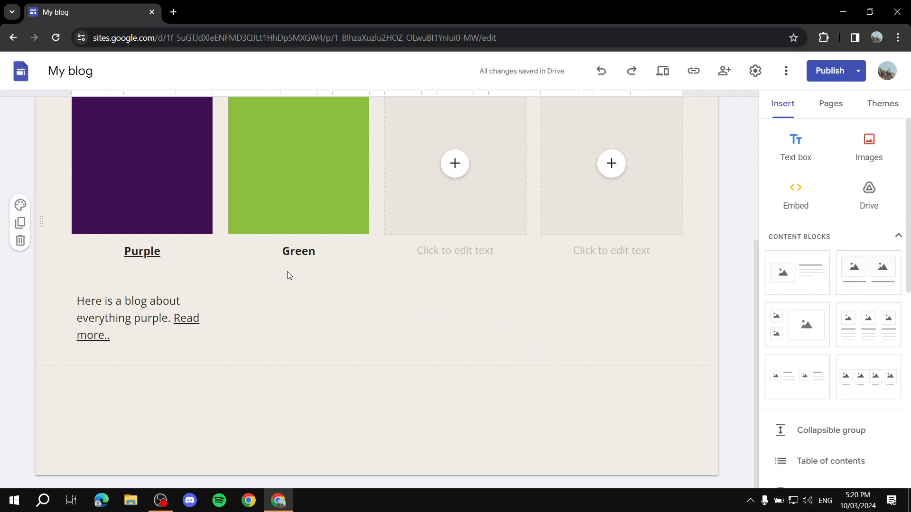
{"action": "scroll", "coordinate": [287, 275], "scroll_direction": "up", "scroll_amount": 5}
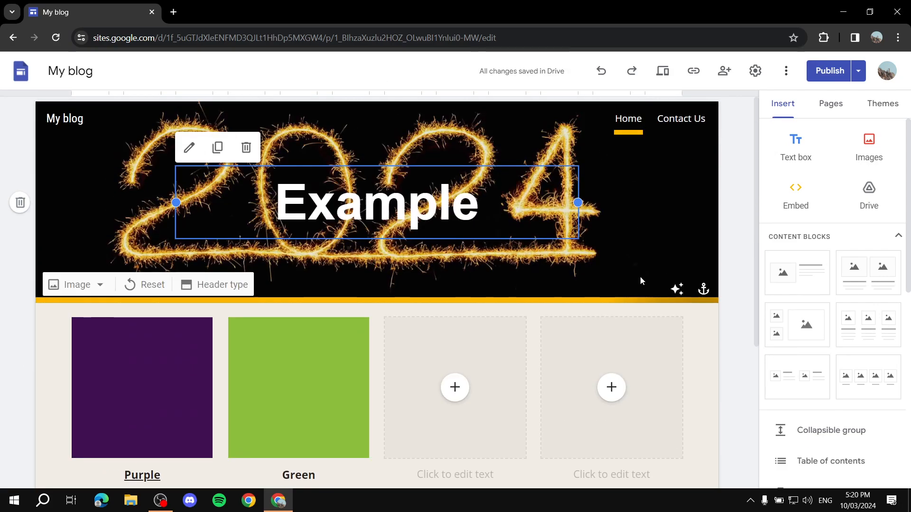
{"action": "scroll", "coordinate": [599, 185], "scroll_direction": "down", "scroll_amount": 5}
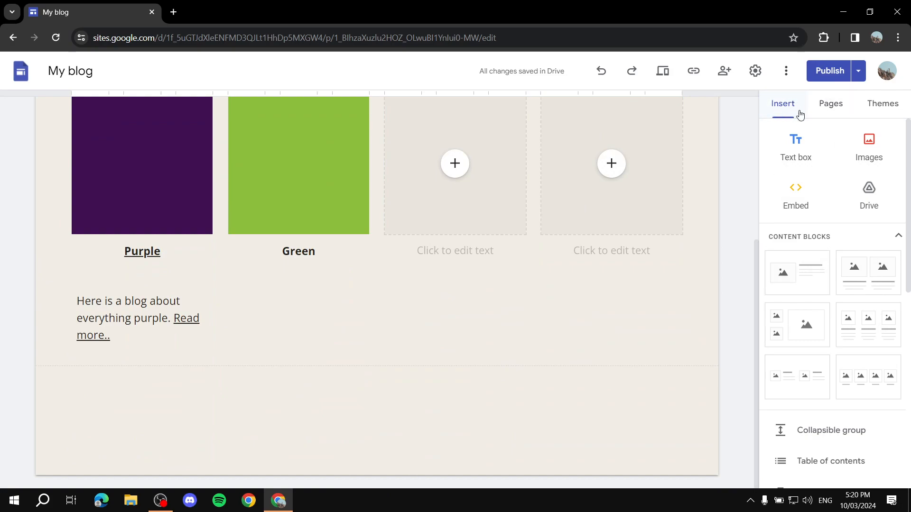
Insert a button named Shop Now that links to the site's Purple page
{"action": "scroll", "coordinate": [830, 209], "scroll_direction": "down", "scroll_amount": 5}
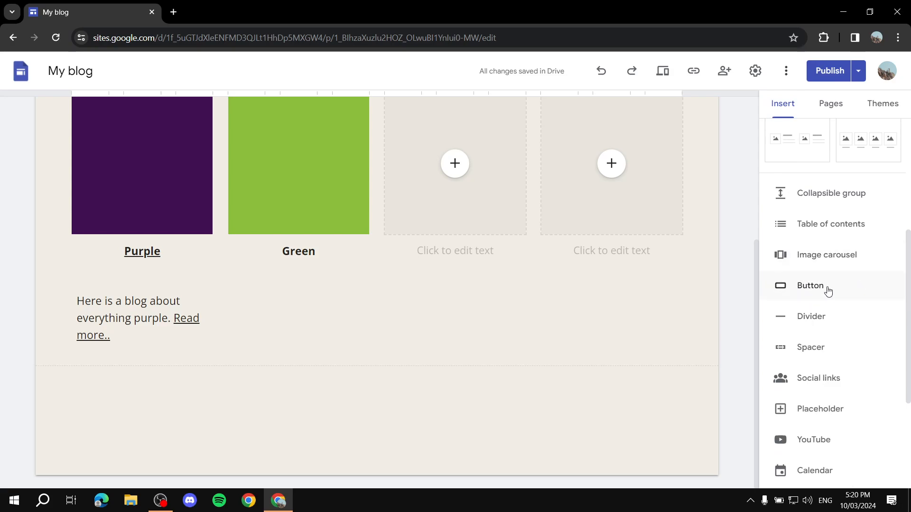
{"action": "left_click", "coordinate": [818, 288]}
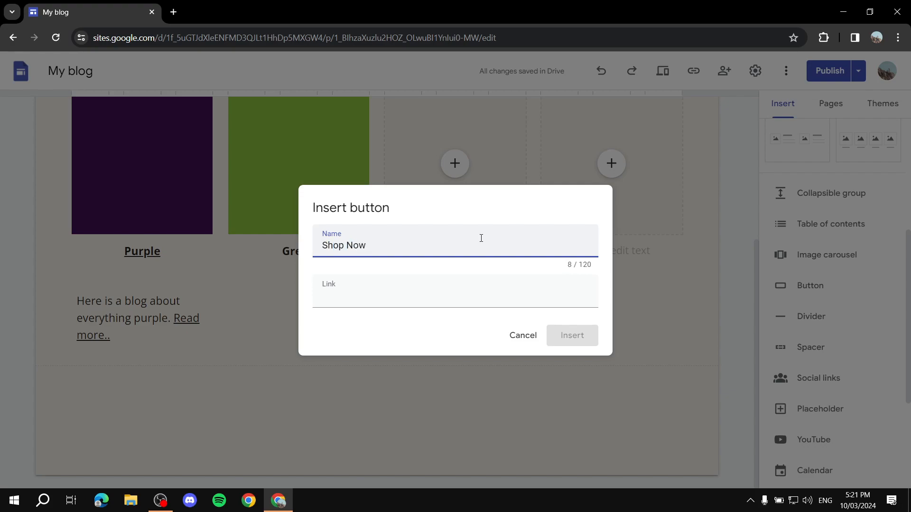
{"action": "left_click", "coordinate": [437, 304]}
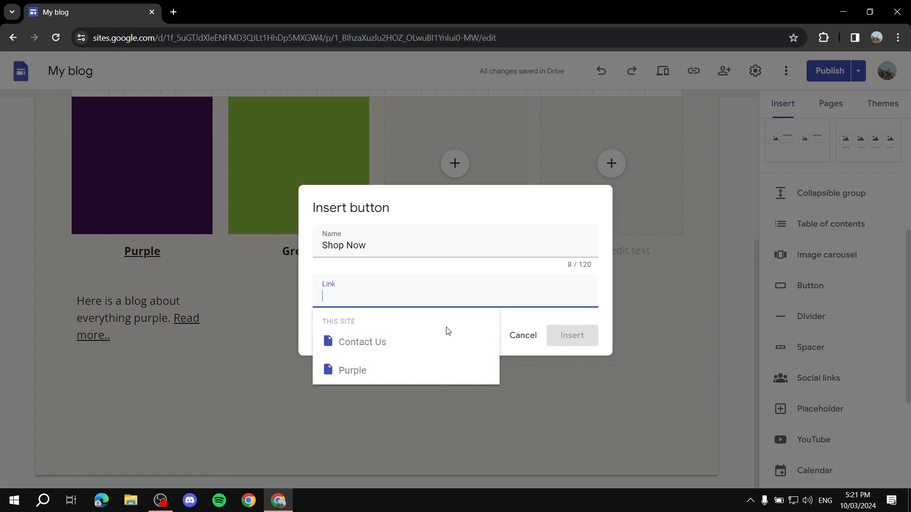
{"action": "left_click", "coordinate": [380, 375]}
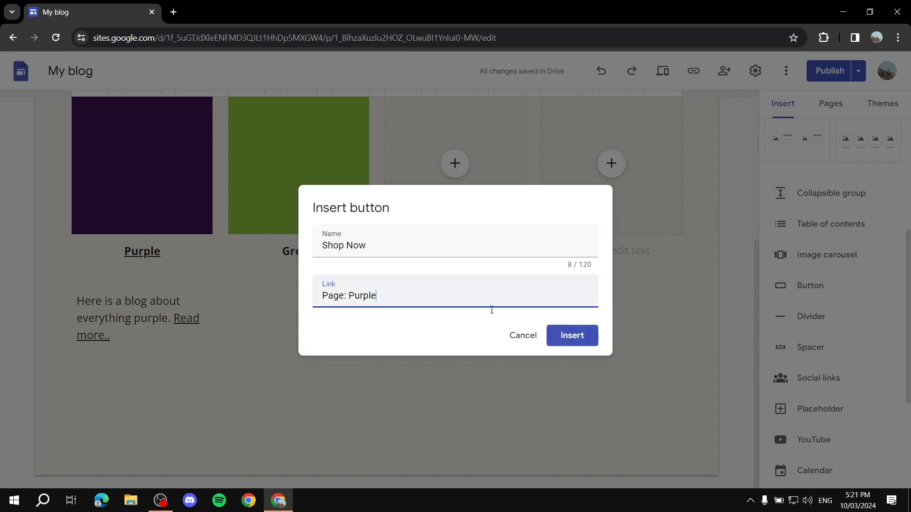
{"action": "left_click_drag", "start_coordinate": [456, 303], "coordinate": [298, 296]}
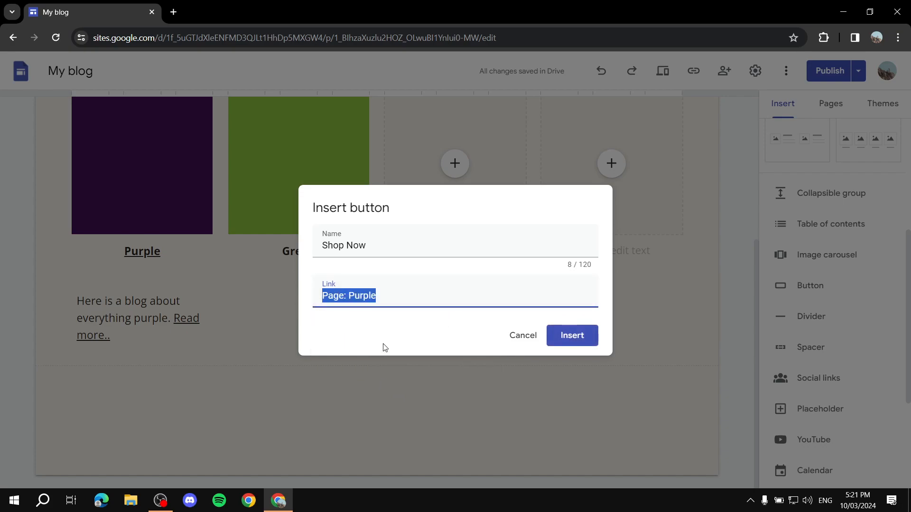
{"action": "key", "text": "BackSpace"}
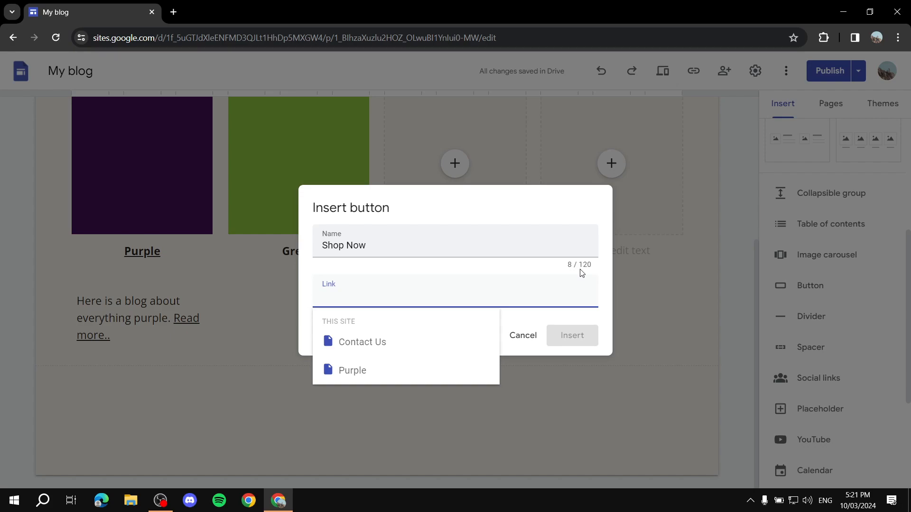
{"action": "left_click", "coordinate": [355, 382]}
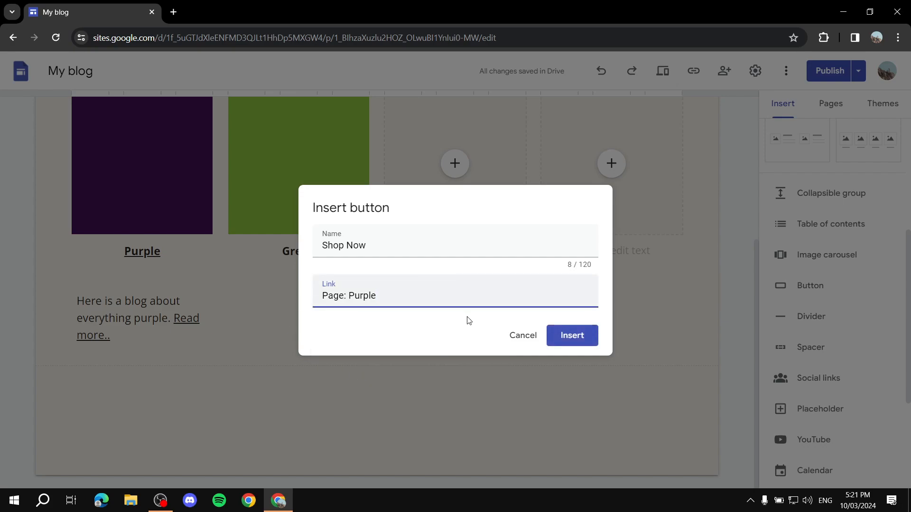
{"action": "left_click", "coordinate": [584, 341]}
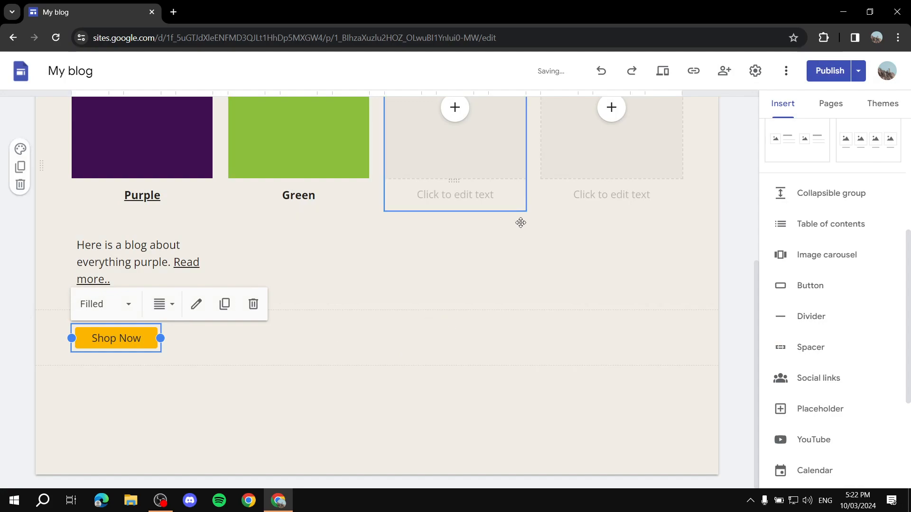
Move the Shop Now button to the horizontal centre of its section below the blog text
{"action": "left_click_drag", "start_coordinate": [127, 338], "coordinate": [384, 337]}
{"action": "left_click", "coordinate": [410, 341]}
{"action": "left_click", "coordinate": [408, 368]}
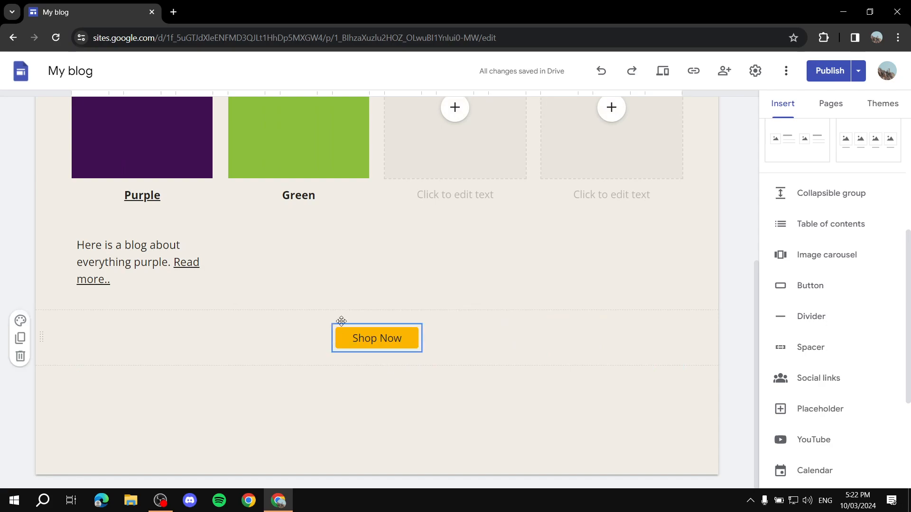
Widen the Shop Now button to about double its width, keeping it centred in the section
{"action": "left_click_drag", "start_coordinate": [386, 347], "coordinate": [521, 343]}
{"action": "left_click", "coordinate": [387, 338]}
{"action": "left_click_drag", "start_coordinate": [460, 339], "coordinate": [408, 337]}
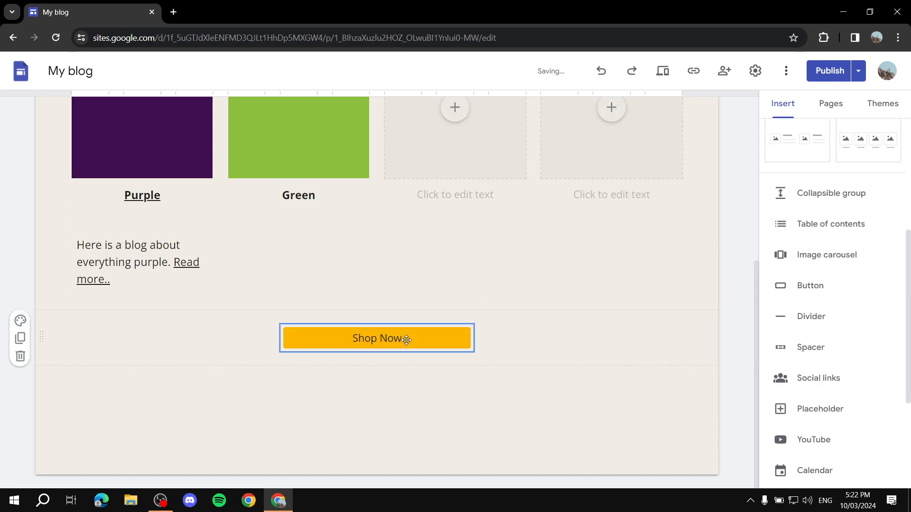
{"action": "left_click", "coordinate": [323, 344]}
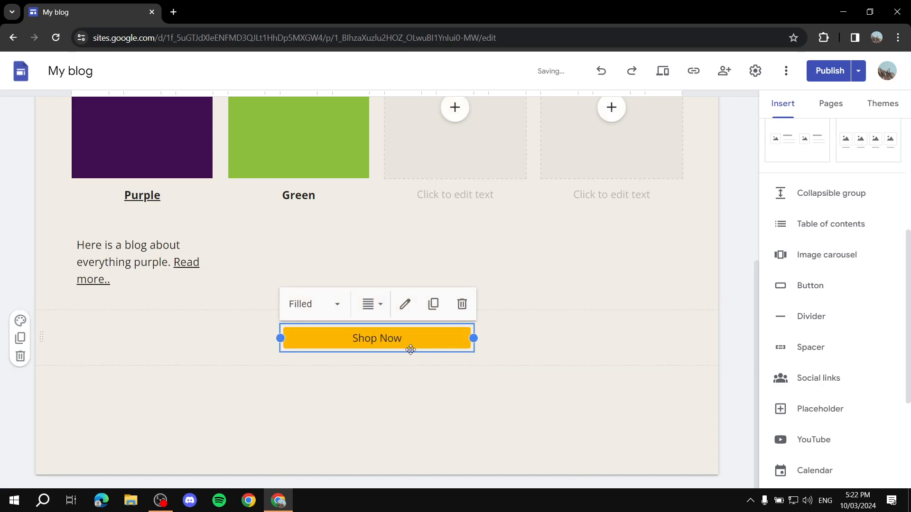
{"action": "left_click_drag", "start_coordinate": [413, 339], "coordinate": [391, 335]}
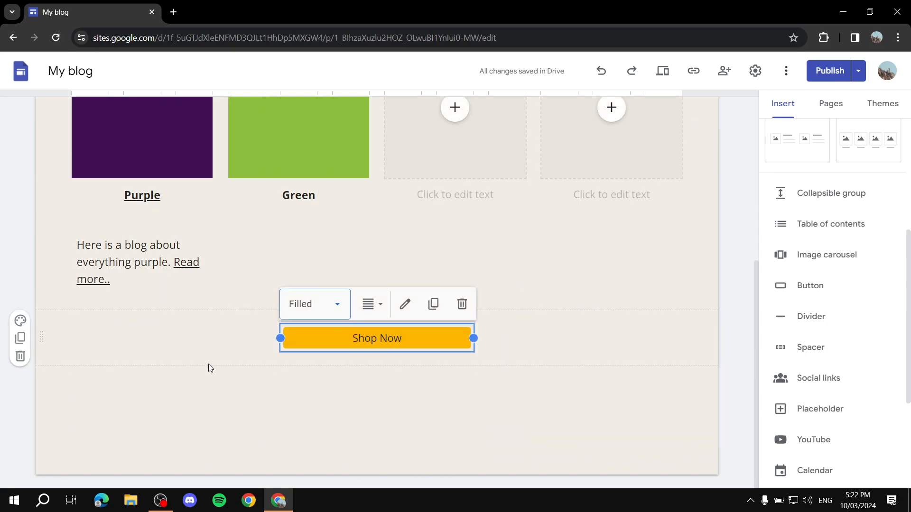
{"action": "left_click", "coordinate": [420, 400]}
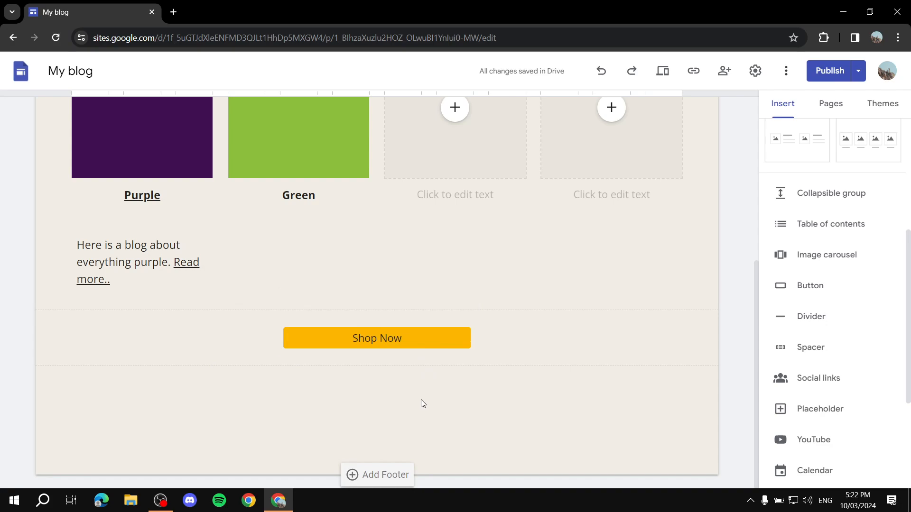
Publish the updated home page of the blog site
{"action": "left_click", "coordinate": [437, 342]}
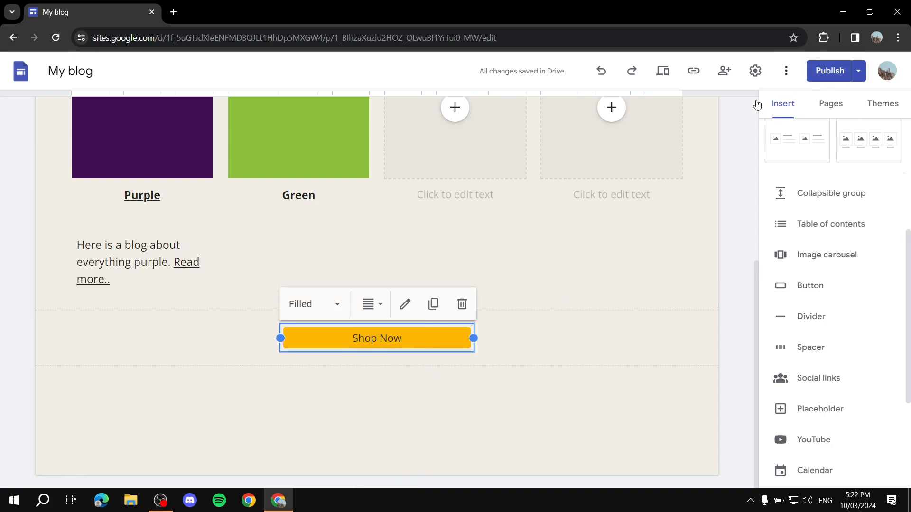
{"action": "left_click", "coordinate": [829, 70]}
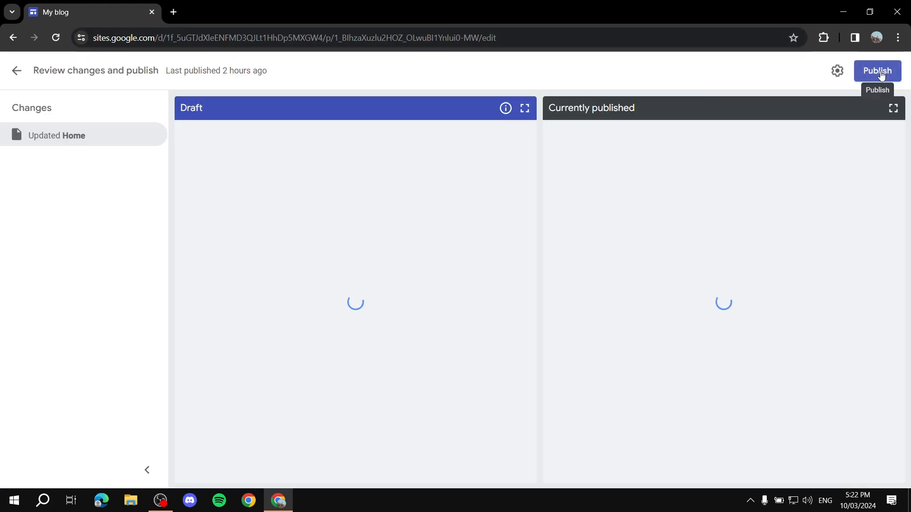
{"action": "left_click", "coordinate": [878, 71]}
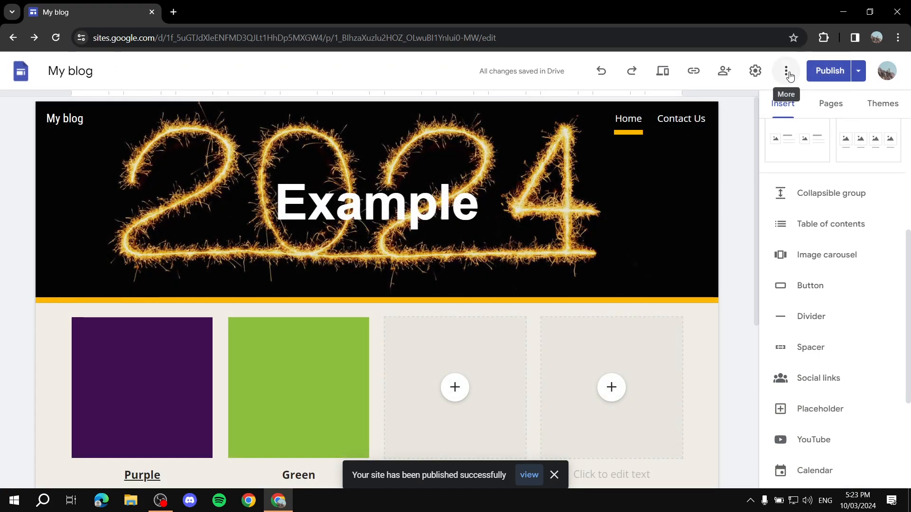
View the published site, test the Shop Now button's link, and return to the site editor
{"action": "left_click", "coordinate": [528, 475]}
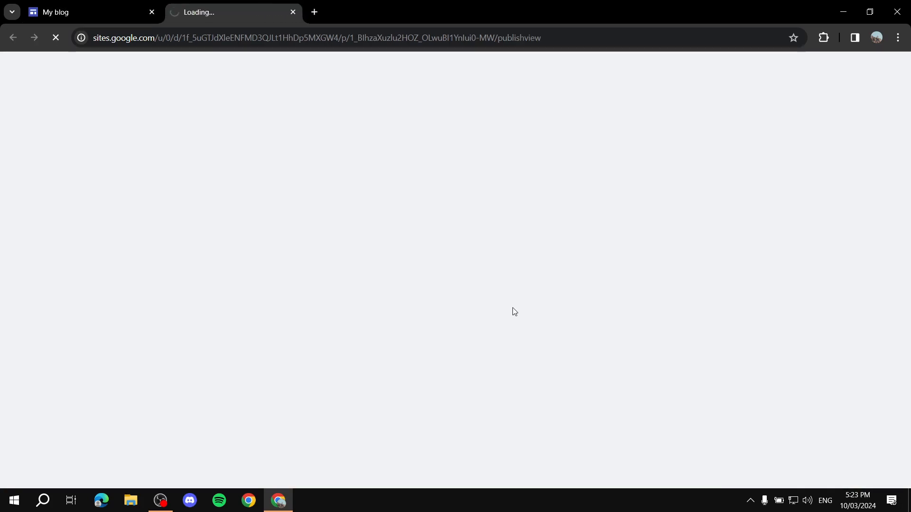
{"action": "scroll", "coordinate": [304, 338], "scroll_direction": "down", "scroll_amount": 2}
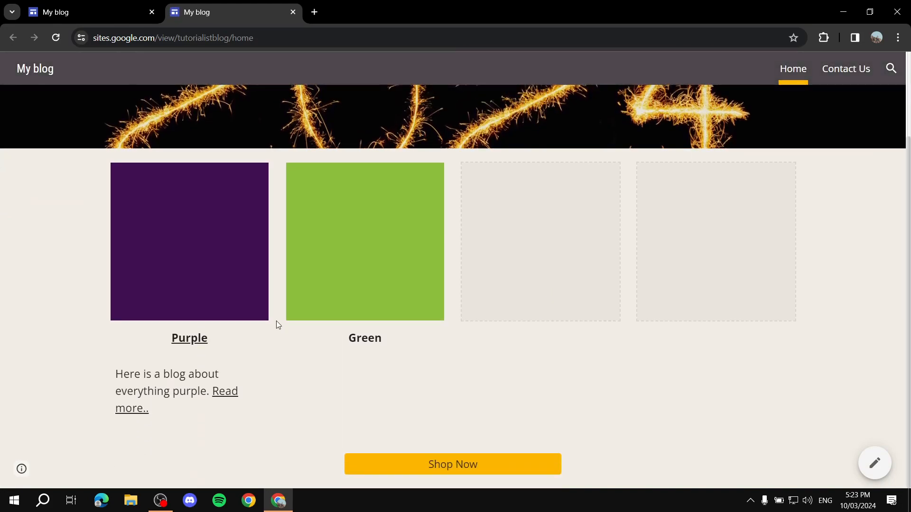
{"action": "left_click", "coordinate": [470, 465]}
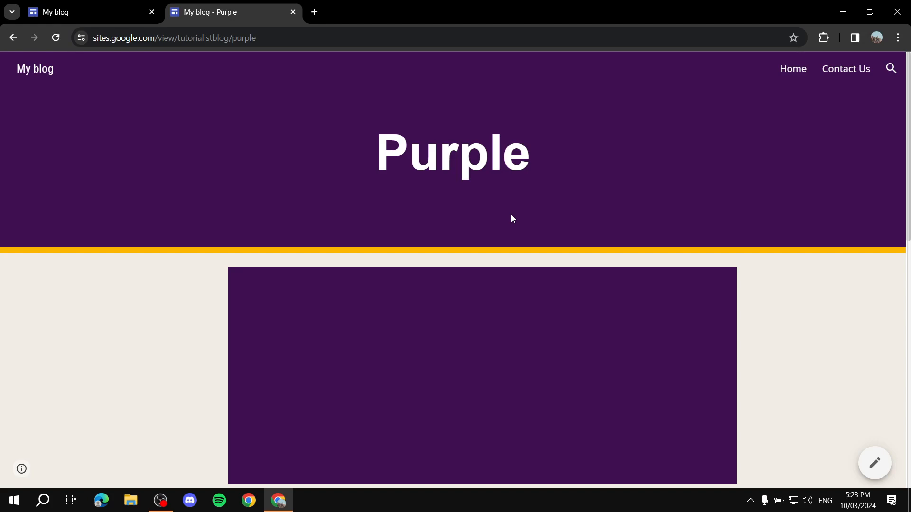
{"action": "left_click", "coordinate": [292, 12]}
Inspect the Shop Now button's name and link settings and its alignment options
{"action": "scroll", "coordinate": [368, 295], "scroll_direction": "down", "scroll_amount": 5}
{"action": "left_click", "coordinate": [377, 339]}
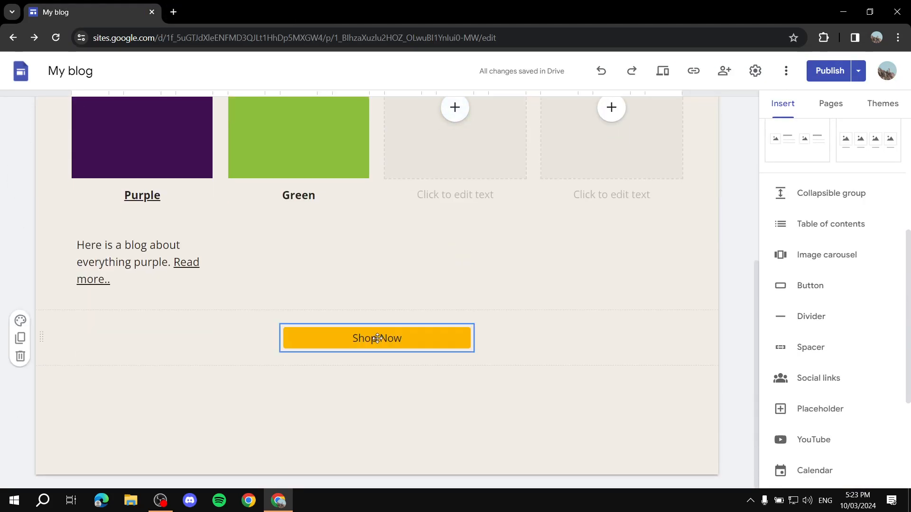
{"action": "left_click", "coordinate": [380, 338]}
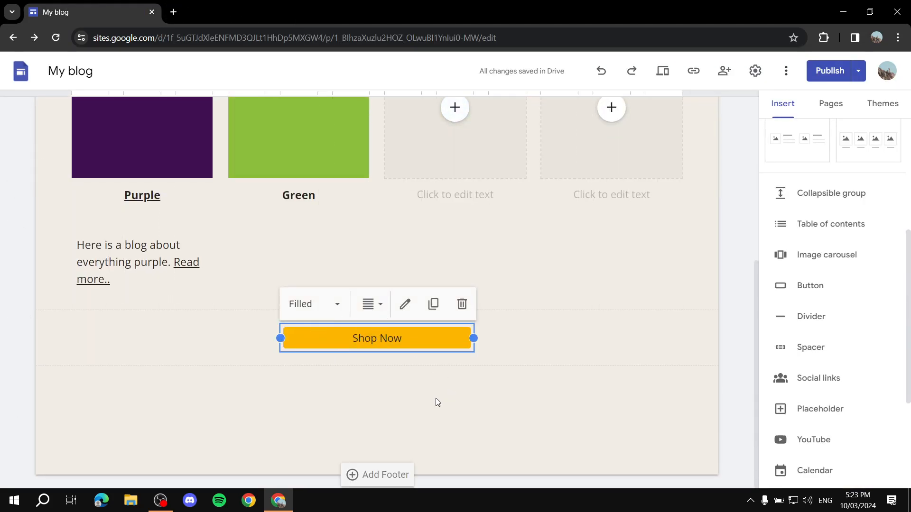
{"action": "left_click", "coordinate": [406, 305]}
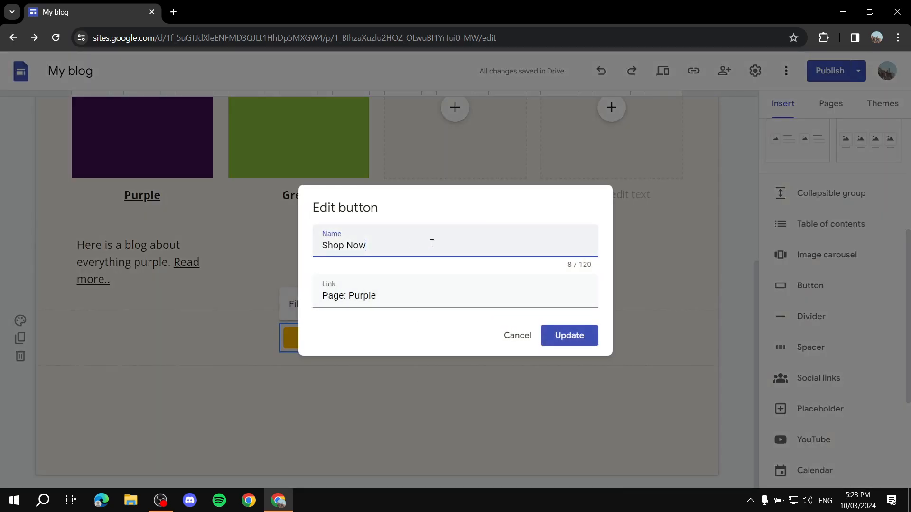
{"action": "left_click", "coordinate": [512, 330]}
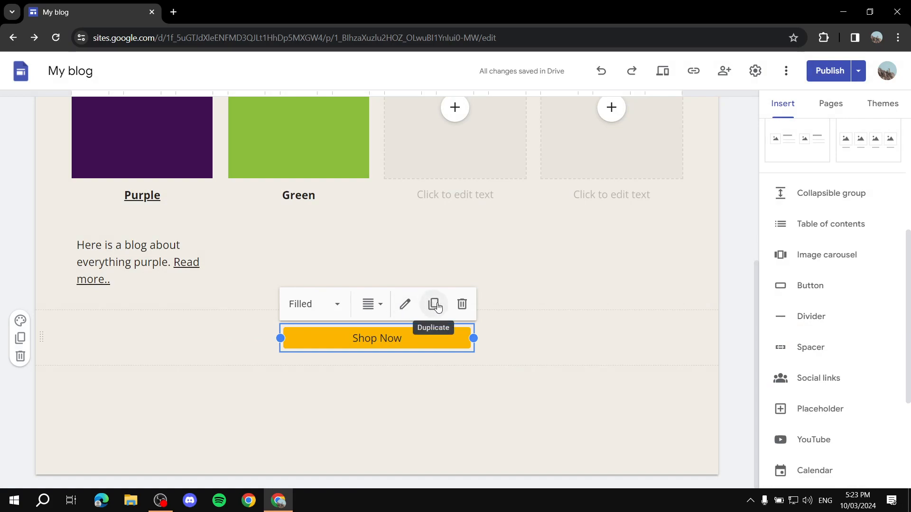
{"action": "left_click", "coordinate": [373, 305]}
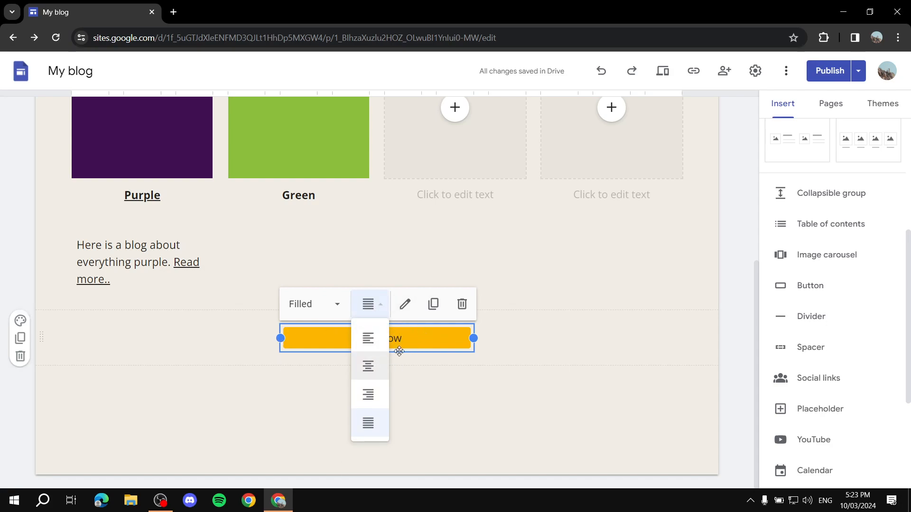
{"action": "left_click", "coordinate": [375, 303]}
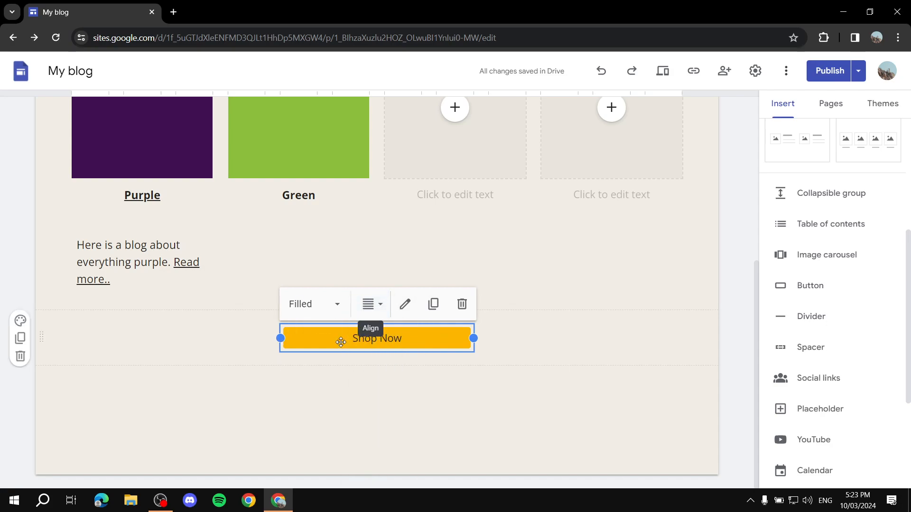
Try the Outlined and Text styles on the Shop Now button and set it back to Filled
{"action": "left_click", "coordinate": [327, 304]}
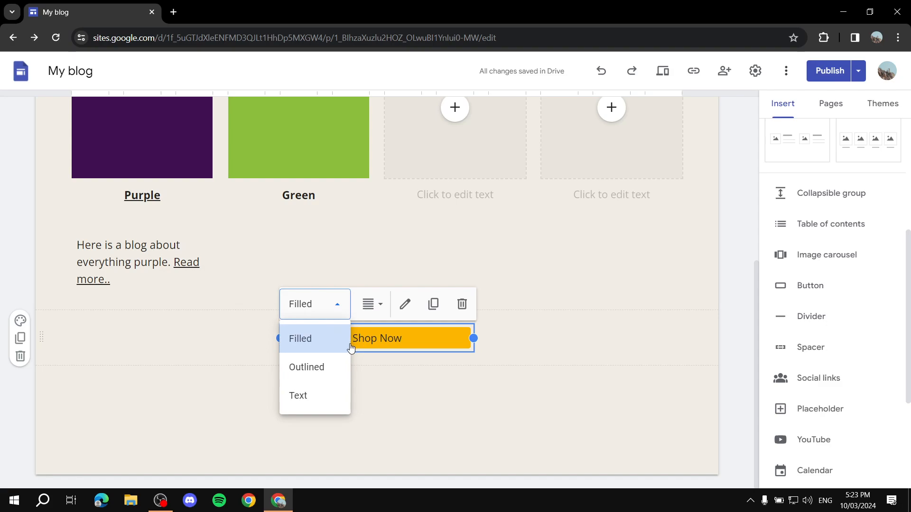
{"action": "left_click", "coordinate": [310, 370]}
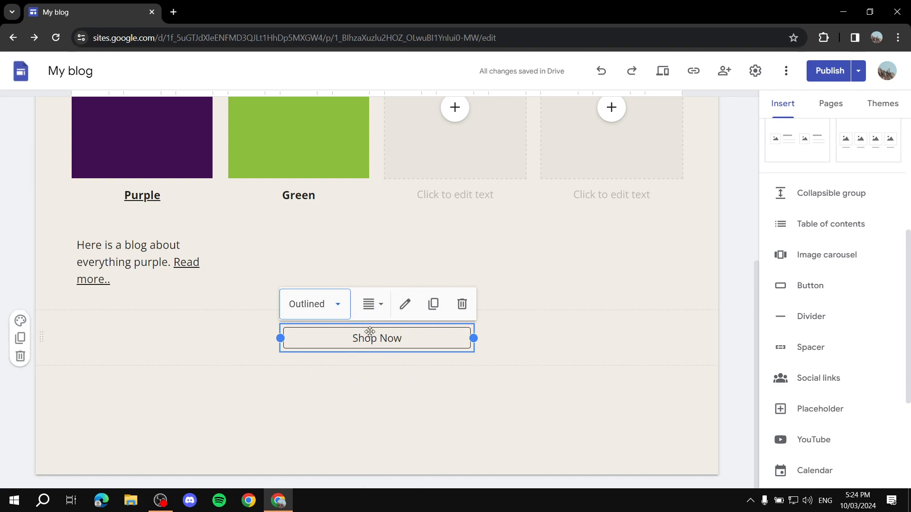
{"action": "left_click", "coordinate": [314, 304]}
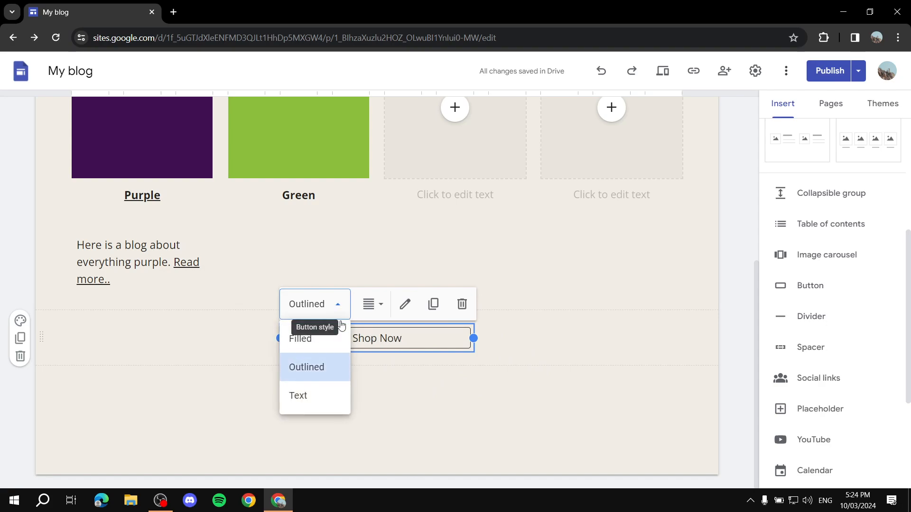
{"action": "left_click", "coordinate": [297, 396]}
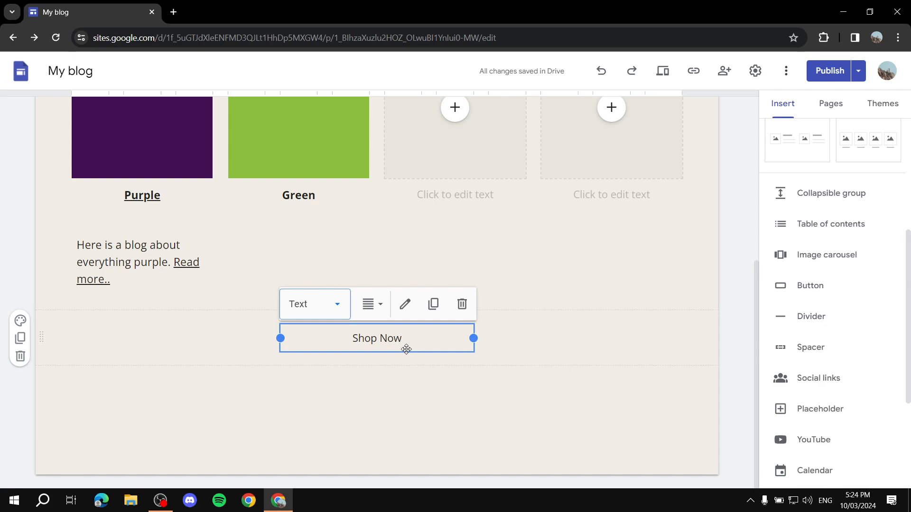
{"action": "left_click", "coordinate": [336, 311]}
{"action": "left_click", "coordinate": [335, 338]}
{"action": "left_click", "coordinate": [335, 309]}
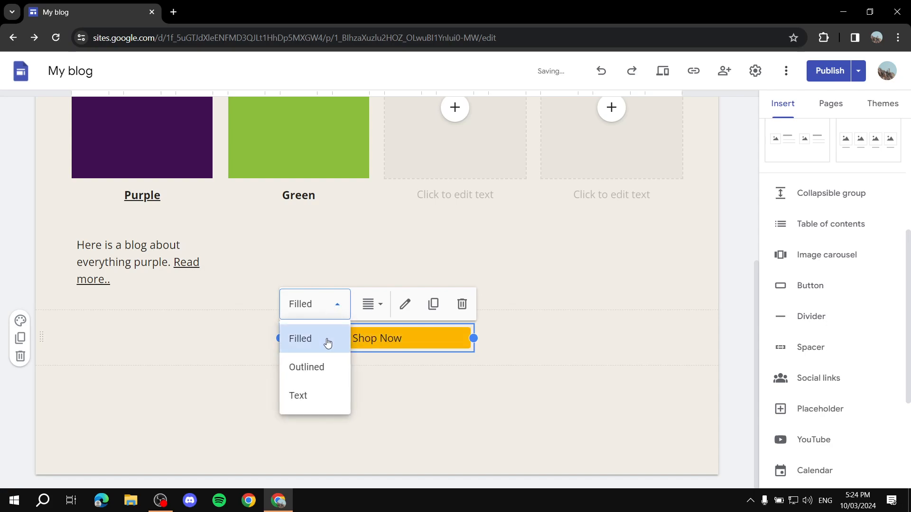
Try the Outlined style on the Shop Now button once more and return it to Filled
{"action": "left_click", "coordinate": [319, 367]}
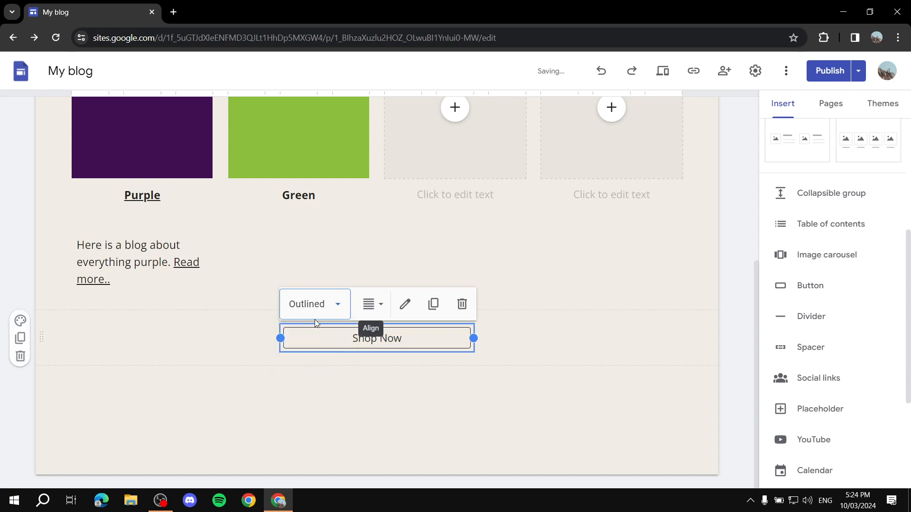
{"action": "left_click", "coordinate": [306, 306]}
{"action": "left_click", "coordinate": [302, 335]}
{"action": "left_click", "coordinate": [111, 329]}
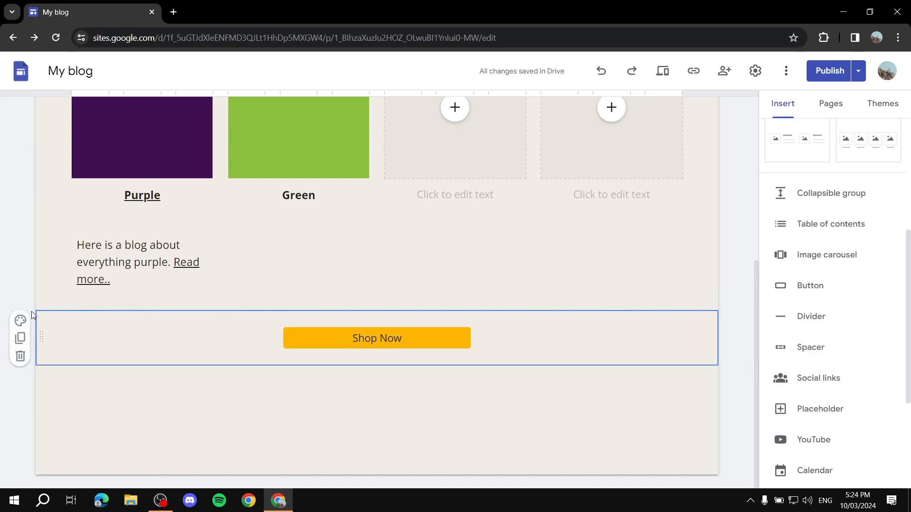
Try section colors Style 1, Style 2 and Style 3 on the section containing the Shop Now button
{"action": "left_click", "coordinate": [19, 324]}
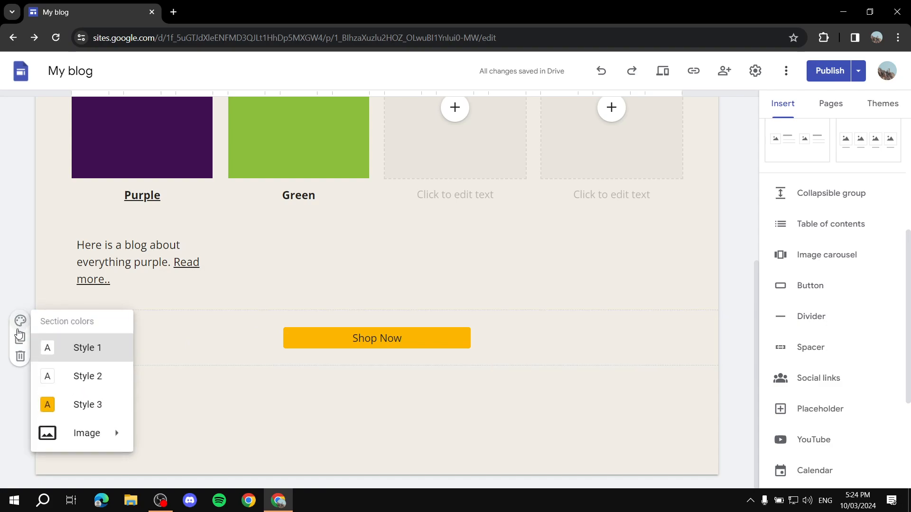
{"action": "left_click", "coordinate": [87, 355]}
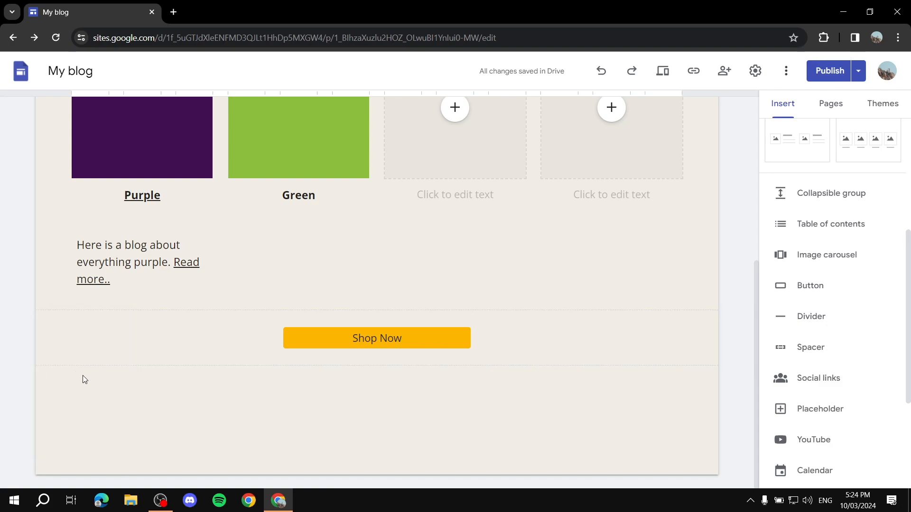
{"action": "left_click", "coordinate": [20, 321]}
{"action": "left_click", "coordinate": [71, 381]}
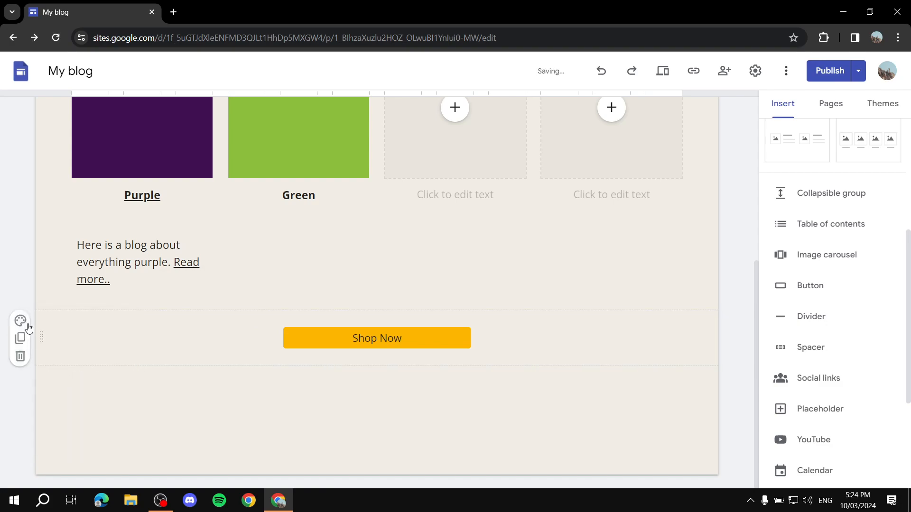
{"action": "left_click", "coordinate": [20, 321]}
{"action": "left_click", "coordinate": [83, 407]}
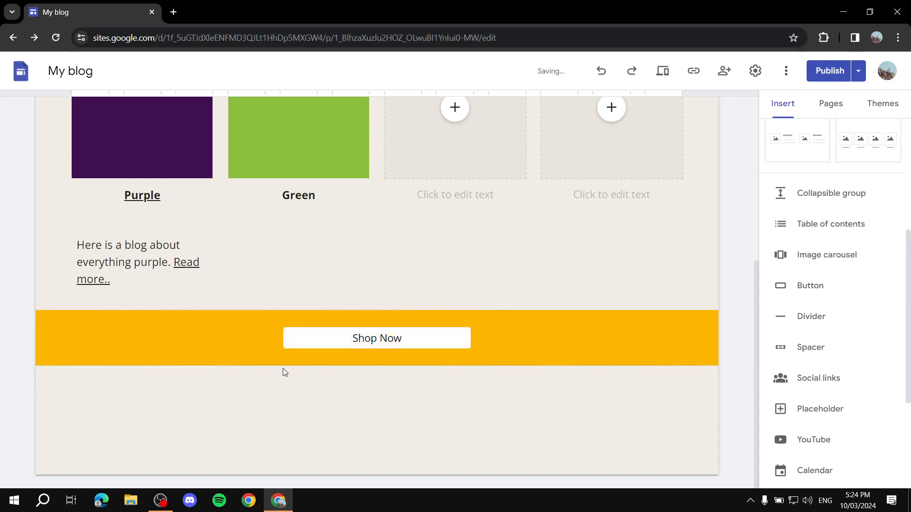
Set the section color behind the Shop Now button to Style 2
{"action": "left_click", "coordinate": [20, 321]}
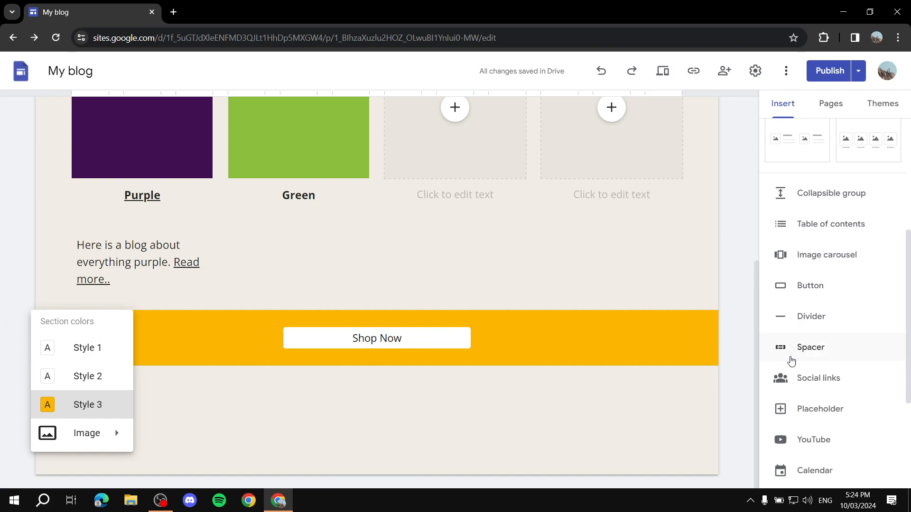
{"action": "left_click", "coordinate": [565, 359]}
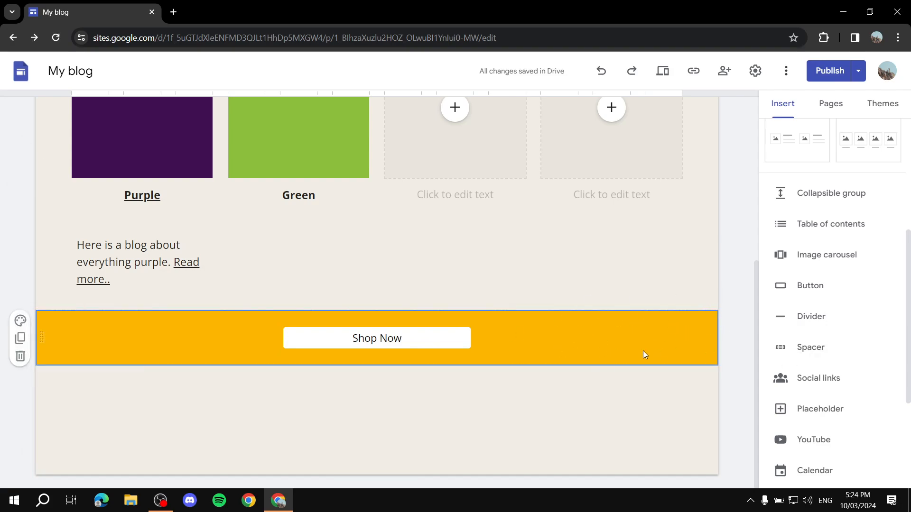
{"action": "left_click", "coordinate": [20, 320]}
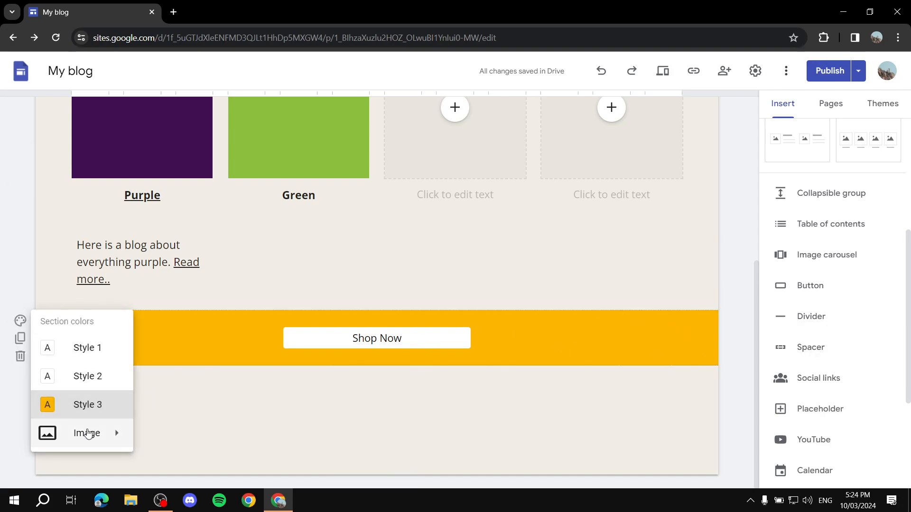
{"action": "left_click", "coordinate": [84, 376]}
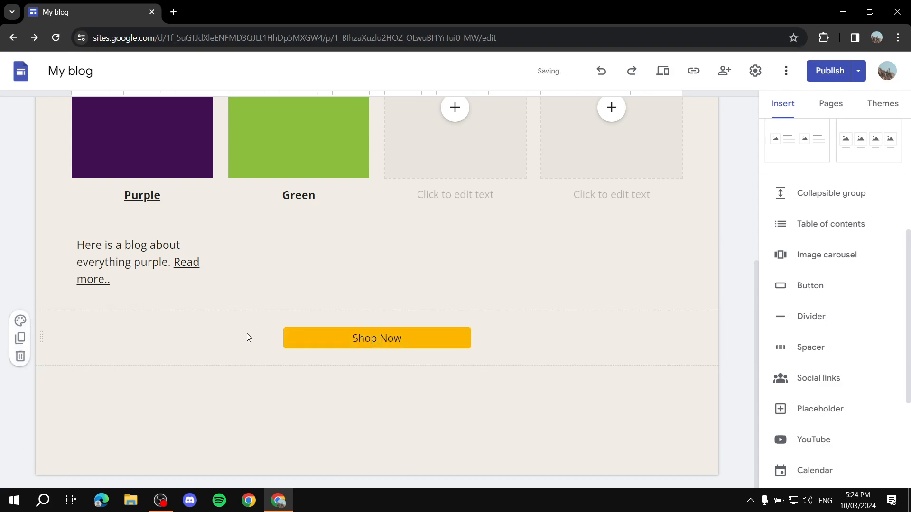
{"action": "left_click", "coordinate": [15, 324]}
{"action": "left_click", "coordinate": [18, 322]}
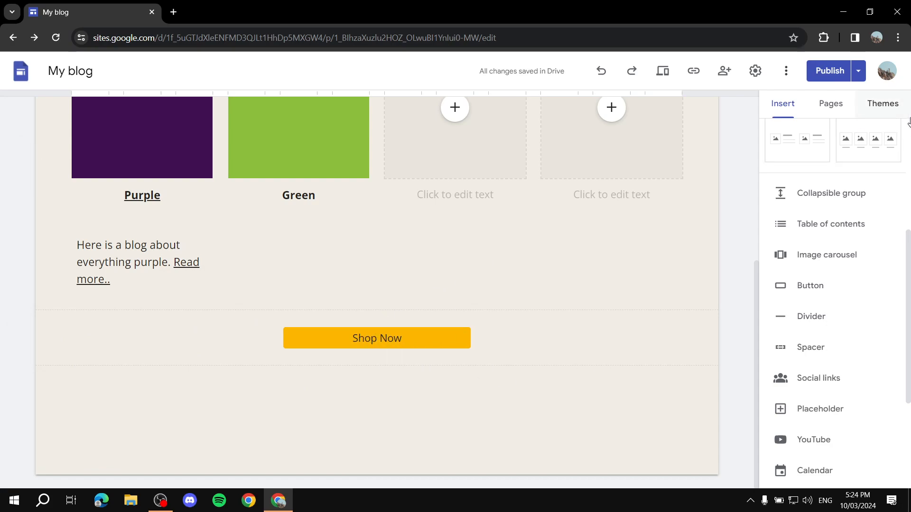
Try the Simple theme on the site with its black color and the Heavy font style
{"action": "left_click", "coordinate": [878, 107]}
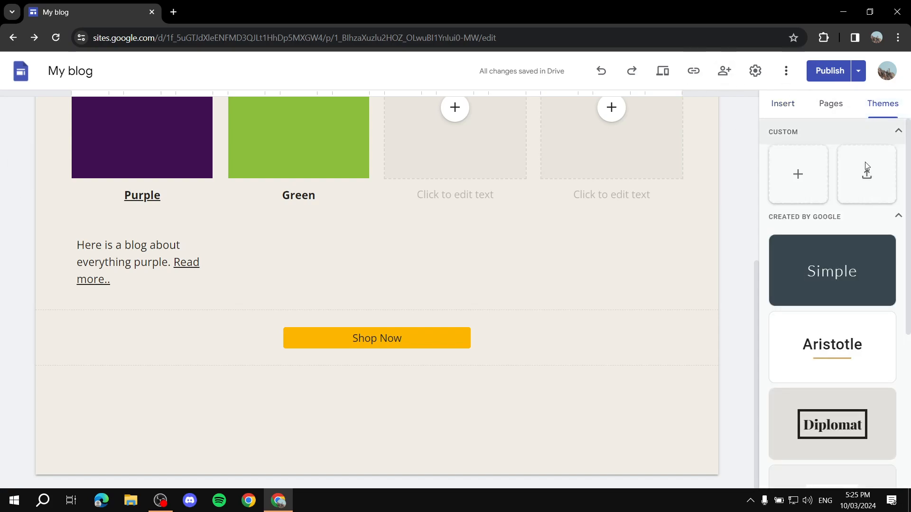
{"action": "left_click", "coordinate": [861, 258]}
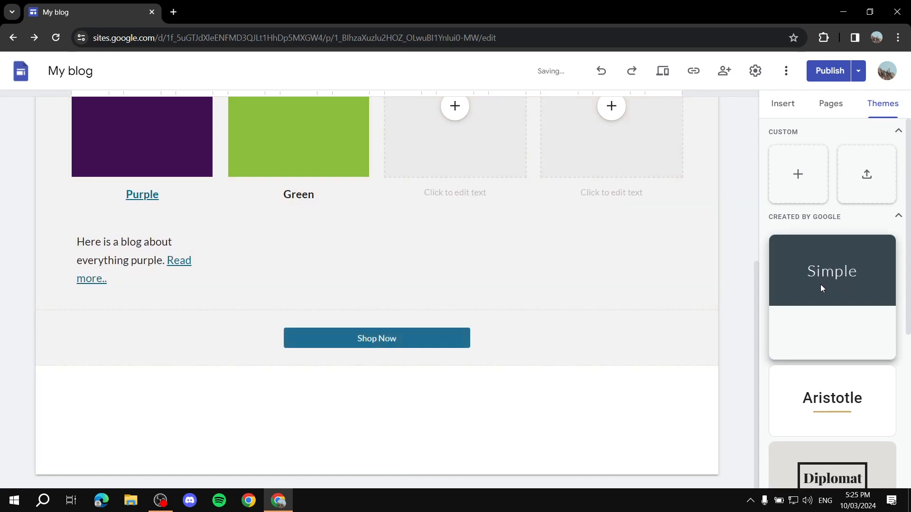
{"action": "left_click", "coordinate": [864, 323]}
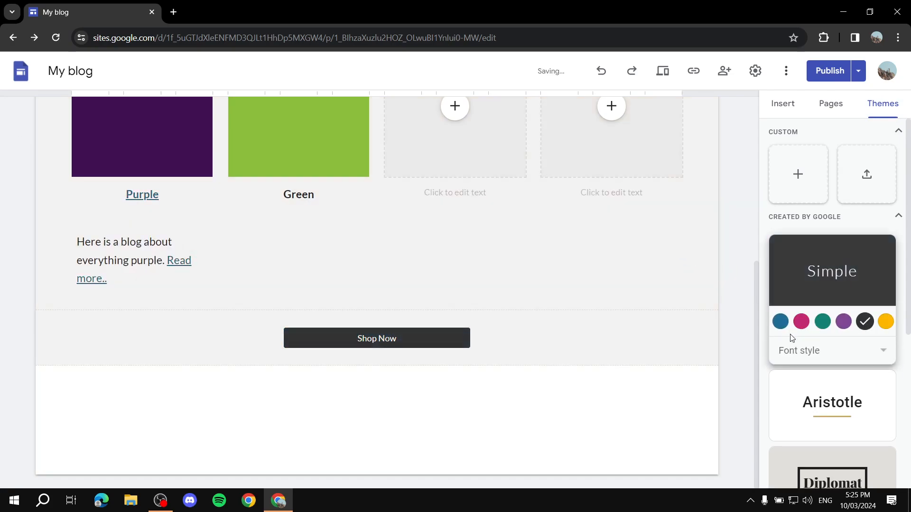
{"action": "left_click", "coordinate": [825, 362]}
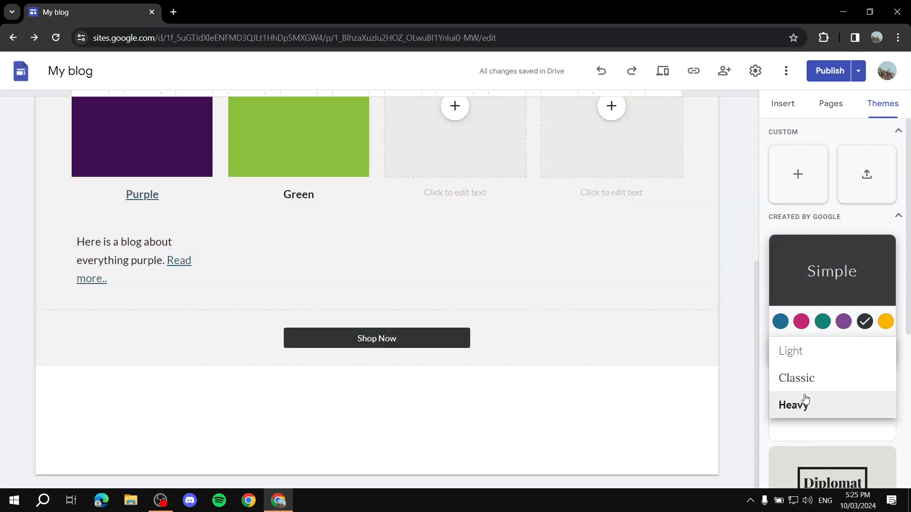
{"action": "left_click", "coordinate": [799, 408]}
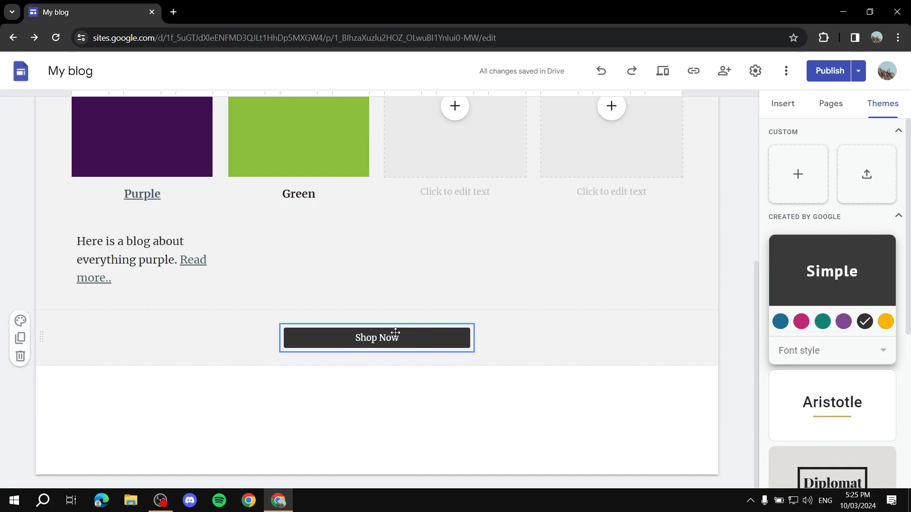
Try the Aristotle, Diplomat, Vision and Impression themes on the site
{"action": "left_click", "coordinate": [842, 404]}
{"action": "scroll", "coordinate": [832, 402], "scroll_direction": "down", "scroll_amount": 5}
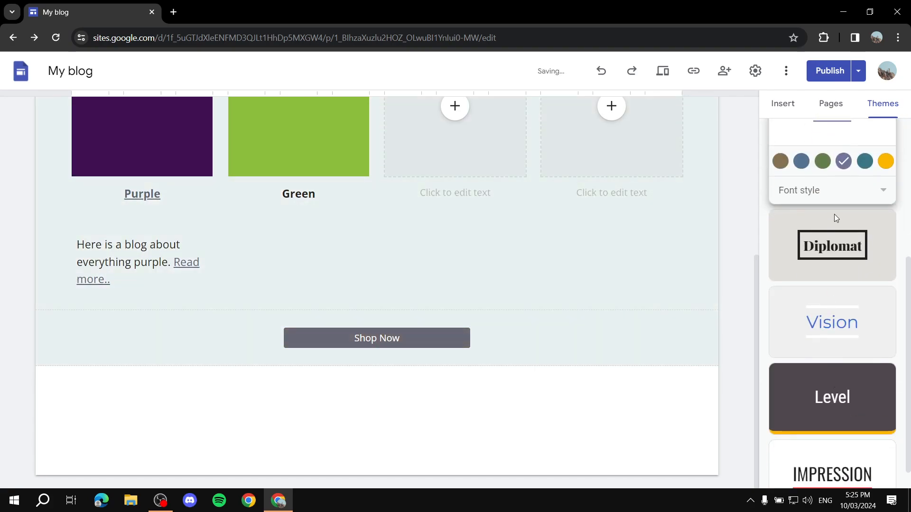
{"action": "left_click", "coordinate": [839, 267]}
{"action": "left_click", "coordinate": [830, 322]}
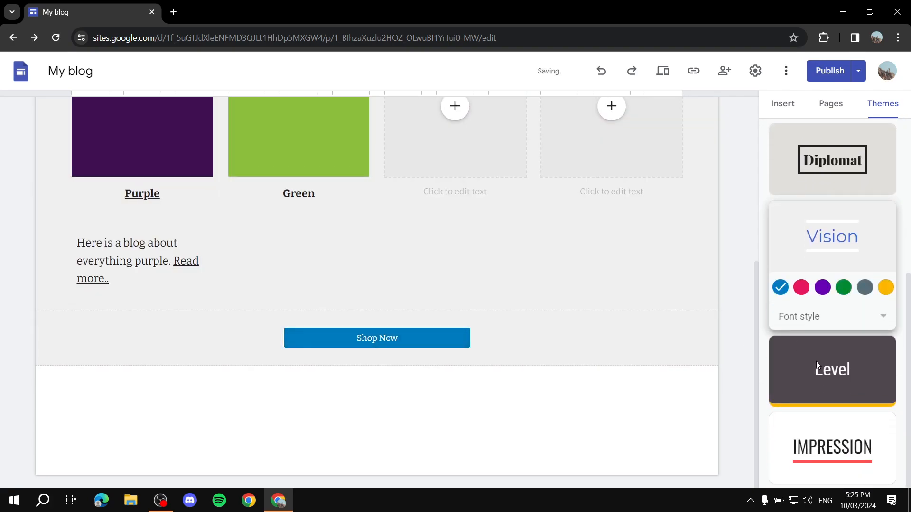
{"action": "left_click", "coordinate": [851, 450]}
{"action": "scroll", "coordinate": [830, 356], "scroll_direction": "up", "scroll_amount": 6}
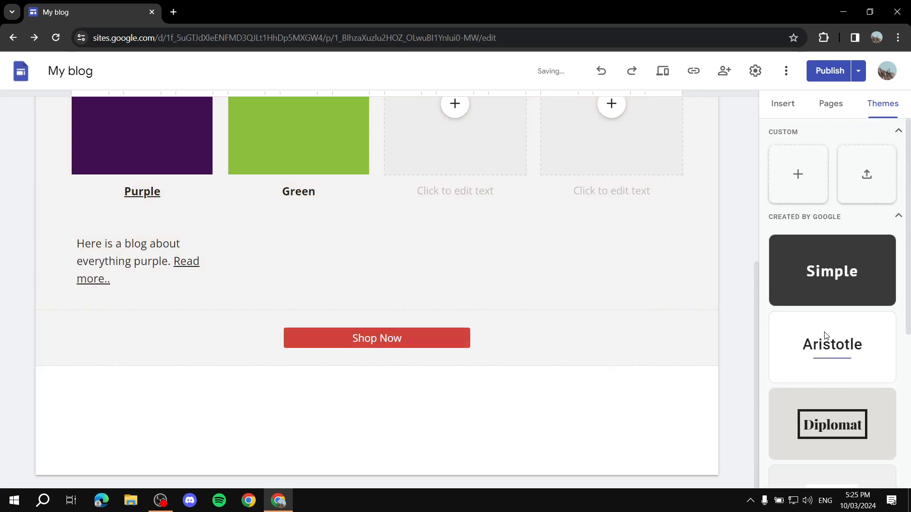
Start a custom theme named Example and pick the preset palette of bright red, light gray and dark gray
{"action": "left_click", "coordinate": [793, 177]}
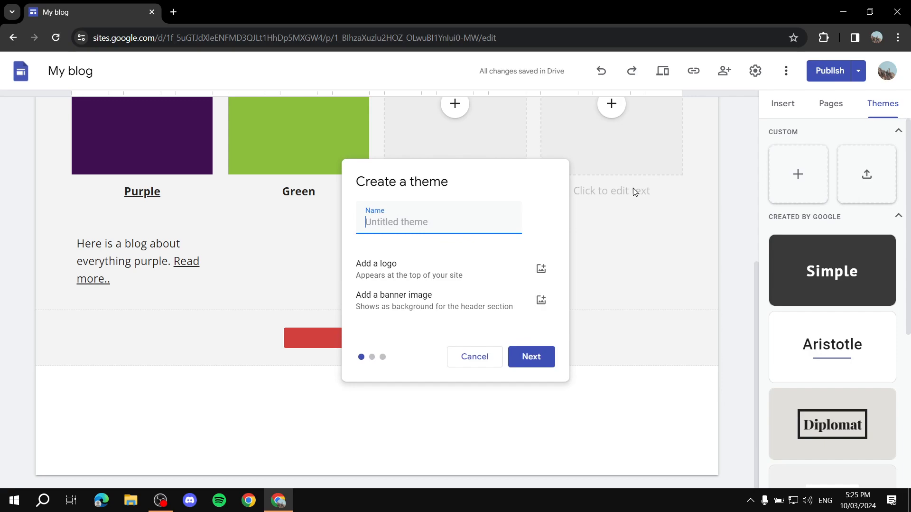
{"action": "type", "text": "C"}
{"action": "key", "text": "BackSpace"}
{"action": "type", "text": "Example"}
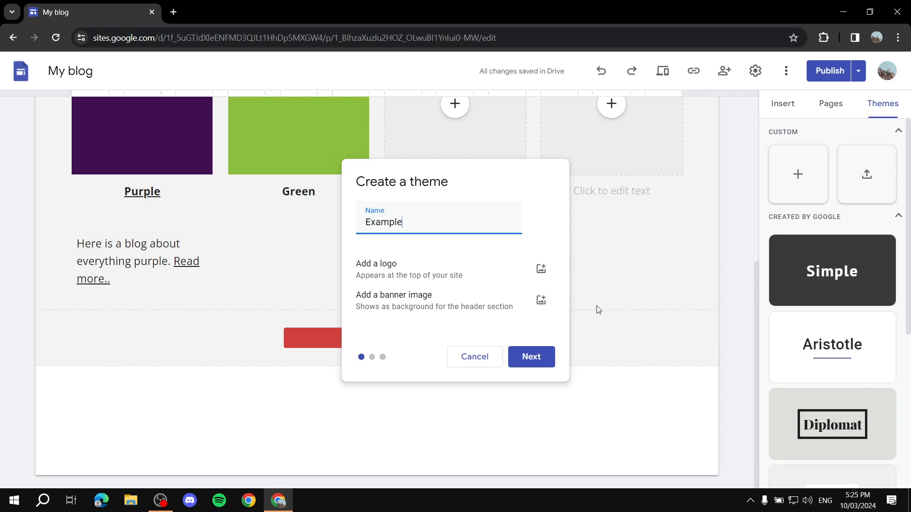
{"action": "left_click", "coordinate": [529, 359]}
{"action": "left_click", "coordinate": [434, 247]}
{"action": "left_click", "coordinate": [474, 272]}
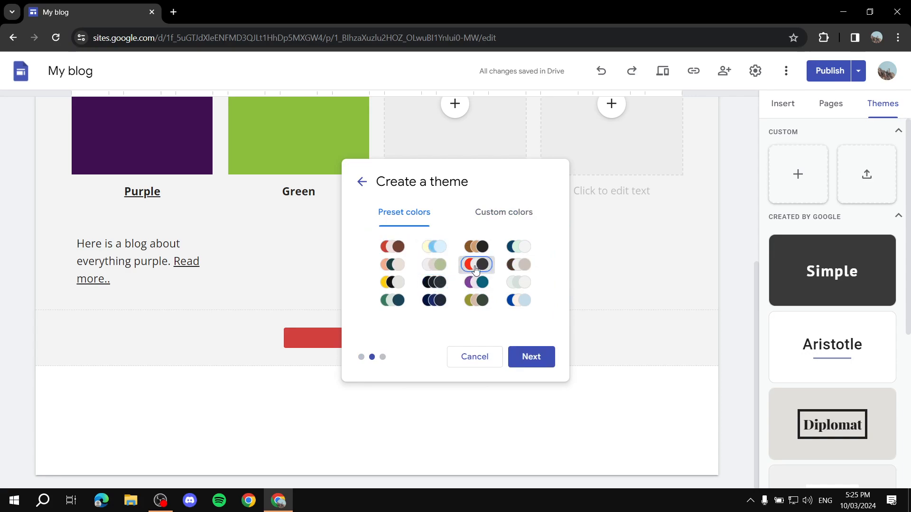
Set the theme's first custom color to #CCCCCC and create the theme with Lato headings and Roboto body text
{"action": "left_click", "coordinate": [499, 219]}
{"action": "left_click", "coordinate": [429, 212]}
{"action": "left_click", "coordinate": [499, 219]}
{"action": "left_click", "coordinate": [404, 277]}
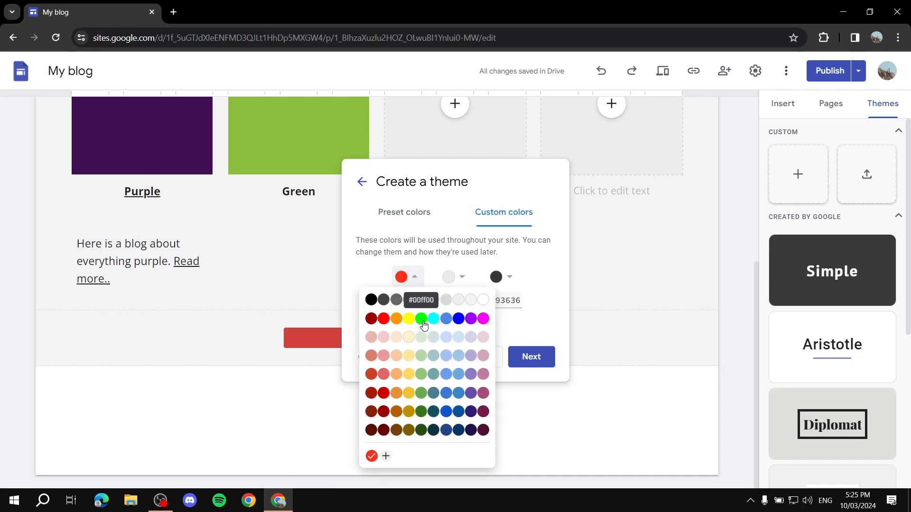
{"action": "left_click", "coordinate": [432, 299]}
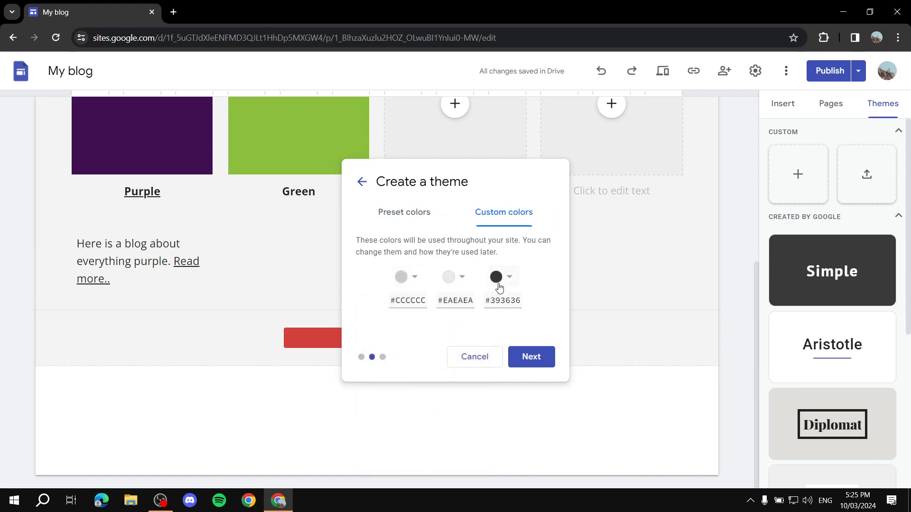
{"action": "left_click", "coordinate": [530, 357]}
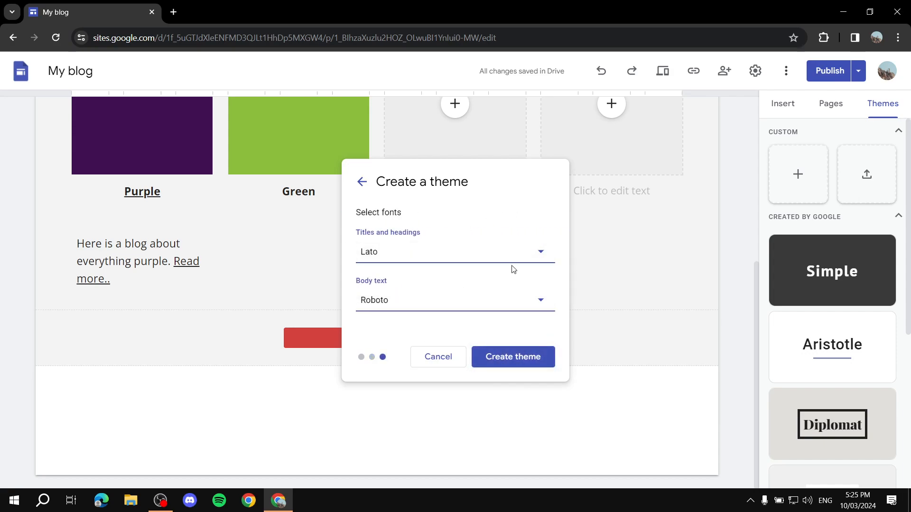
{"action": "left_click", "coordinate": [530, 366]}
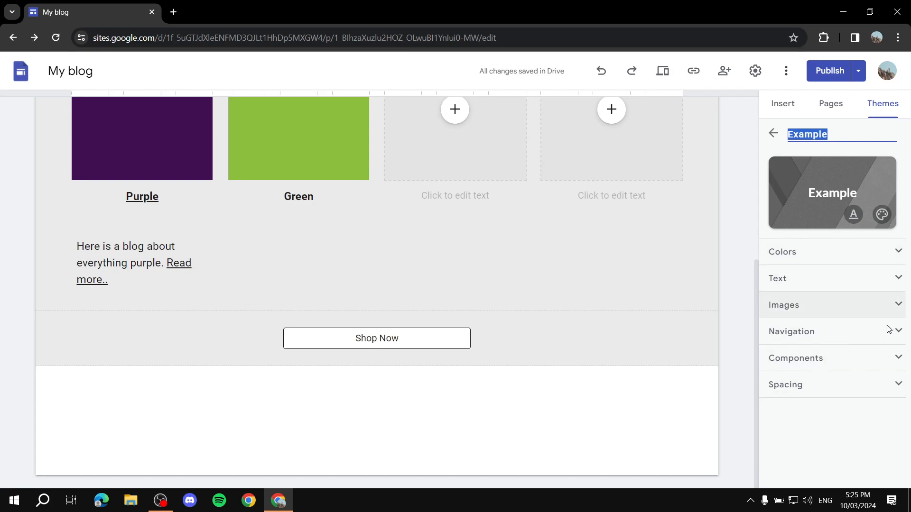
Examine the Filled, Outlined and Text button settings in the Example theme's components and check the Shop Now button's style
{"action": "left_click", "coordinate": [897, 357]}
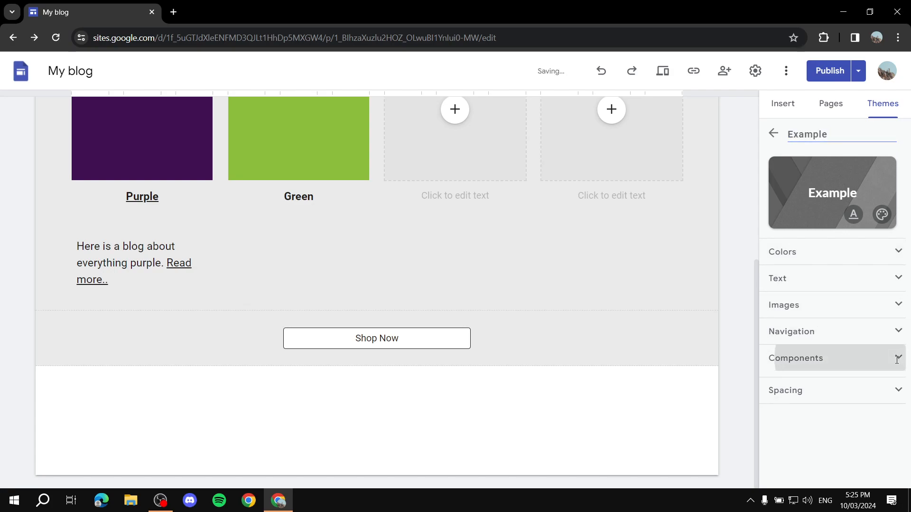
{"action": "scroll", "coordinate": [887, 354], "scroll_direction": "down", "scroll_amount": 3}
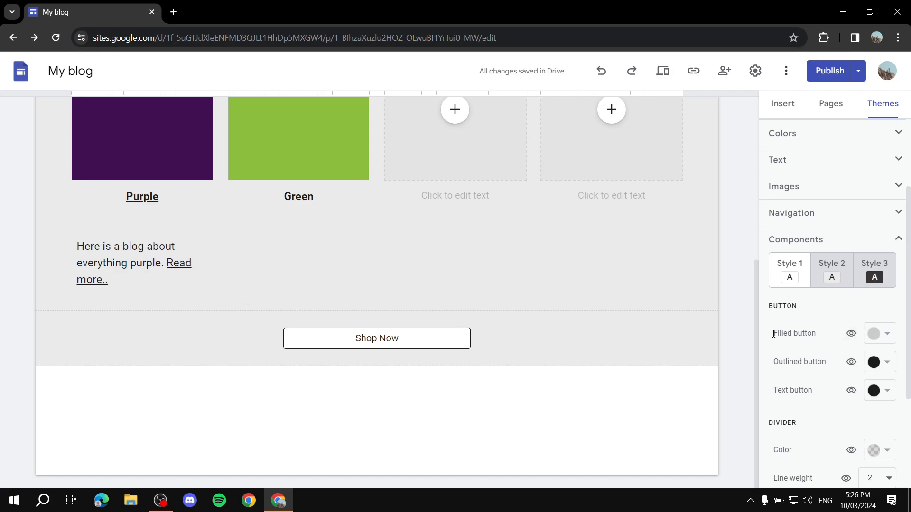
{"action": "left_click_drag", "start_coordinate": [771, 333], "coordinate": [827, 338]}
{"action": "left_click_drag", "start_coordinate": [773, 361], "coordinate": [830, 365]}
{"action": "left_click_drag", "start_coordinate": [774, 334], "coordinate": [827, 335]}
{"action": "left_click_drag", "start_coordinate": [778, 361], "coordinate": [801, 362]}
{"action": "left_click_drag", "start_coordinate": [771, 390], "coordinate": [823, 394]}
{"action": "left_click", "coordinate": [829, 396]}
{"action": "left_click", "coordinate": [397, 349]}
{"action": "left_click", "coordinate": [377, 339]}
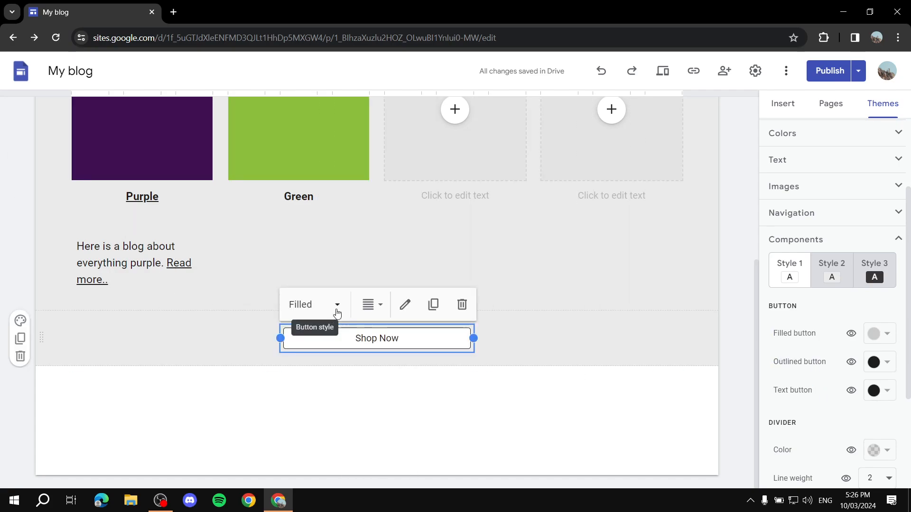
Set the filled button color for Style 1 of the Example theme to dark red #A61C00
{"action": "left_click", "coordinate": [879, 334]}
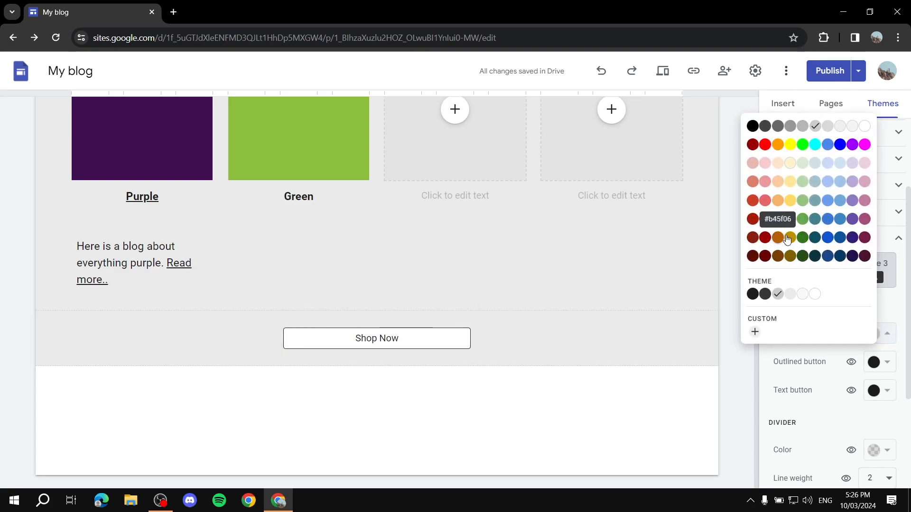
{"action": "left_click", "coordinate": [789, 256]}
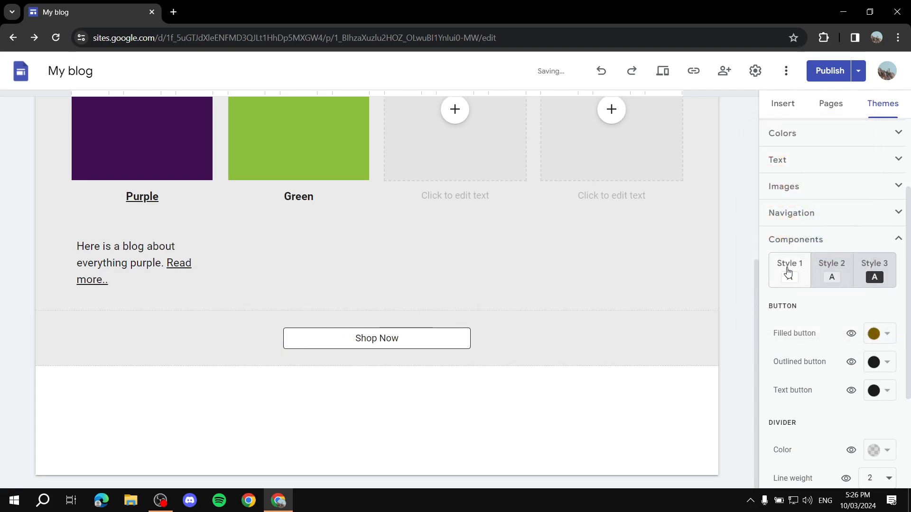
{"action": "left_click", "coordinate": [882, 332]}
{"action": "left_click", "coordinate": [754, 220]}
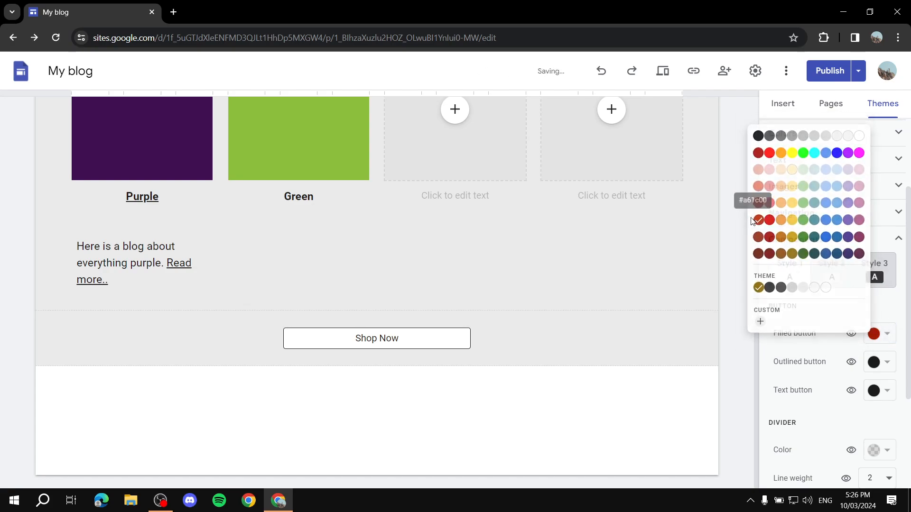
Set the filled button color for Style 3 of the Example theme to the dark red theme color
{"action": "left_click", "coordinate": [879, 281]}
{"action": "left_click", "coordinate": [834, 274]}
{"action": "left_click", "coordinate": [875, 273]}
{"action": "left_click", "coordinate": [875, 334]}
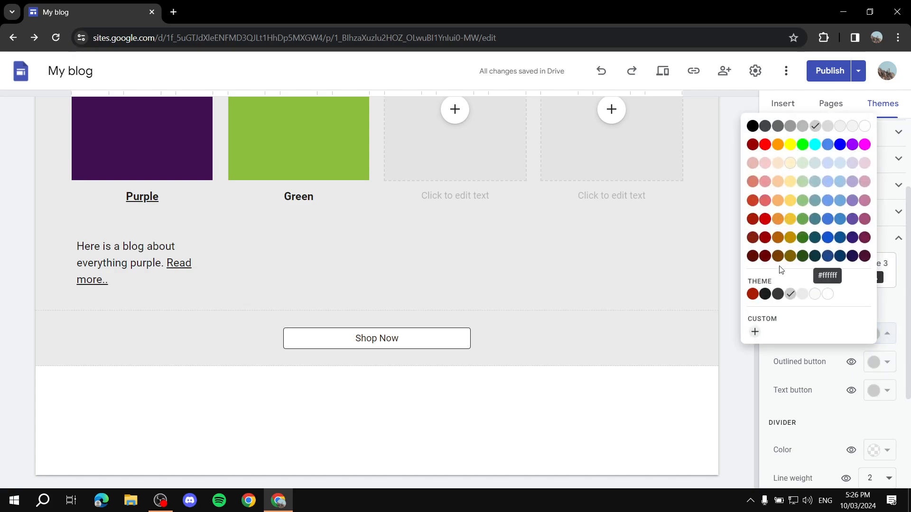
{"action": "left_click", "coordinate": [753, 295]}
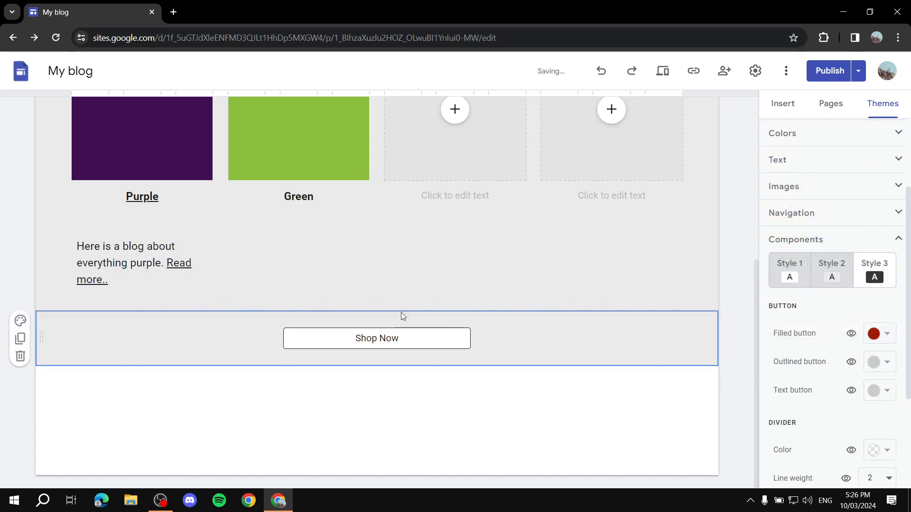
Try the Style 1 and Style 2 section colors on the Shop Now button's section
{"action": "left_click", "coordinate": [21, 320]}
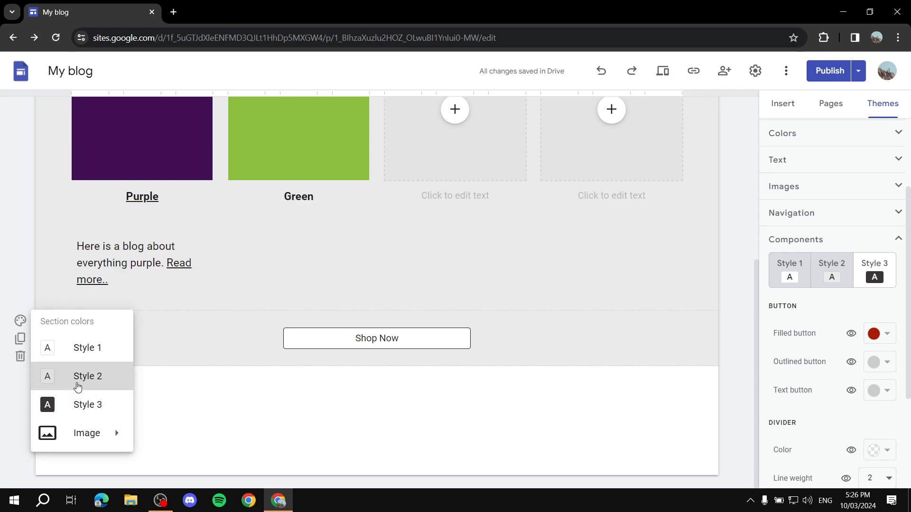
{"action": "left_click", "coordinate": [76, 349]}
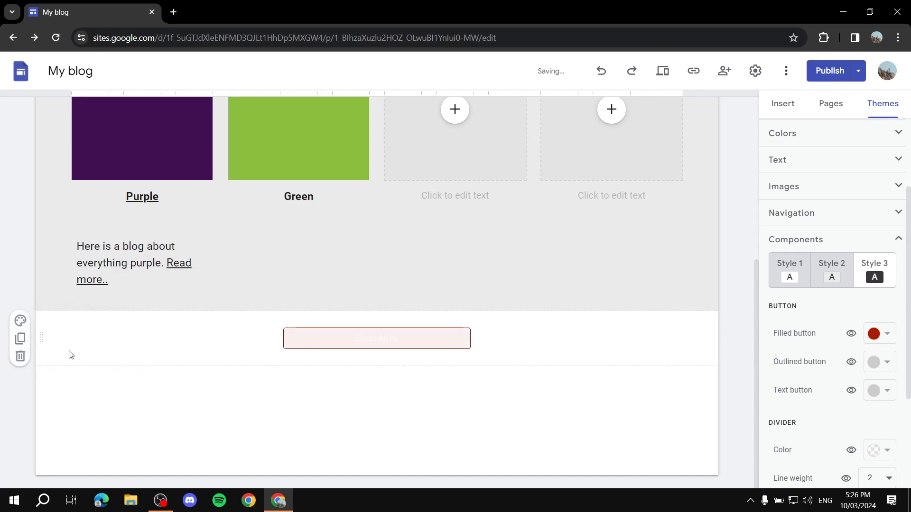
{"action": "left_click", "coordinate": [20, 321]}
{"action": "left_click", "coordinate": [102, 376]}
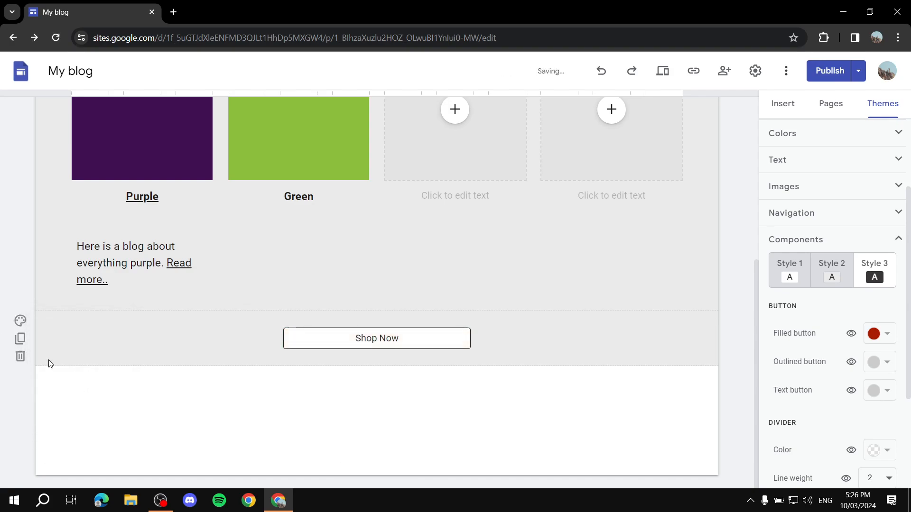
{"action": "left_click", "coordinate": [20, 321]}
{"action": "left_click", "coordinate": [76, 349]}
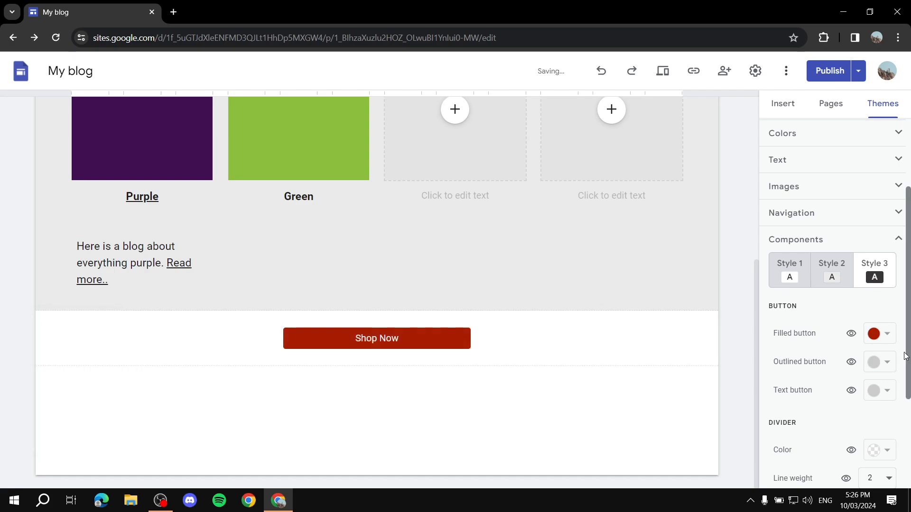
Check the filled button color for Style 1 in the theme components and apply Style 3 to the Shop Now section
{"action": "left_click", "coordinate": [777, 274]}
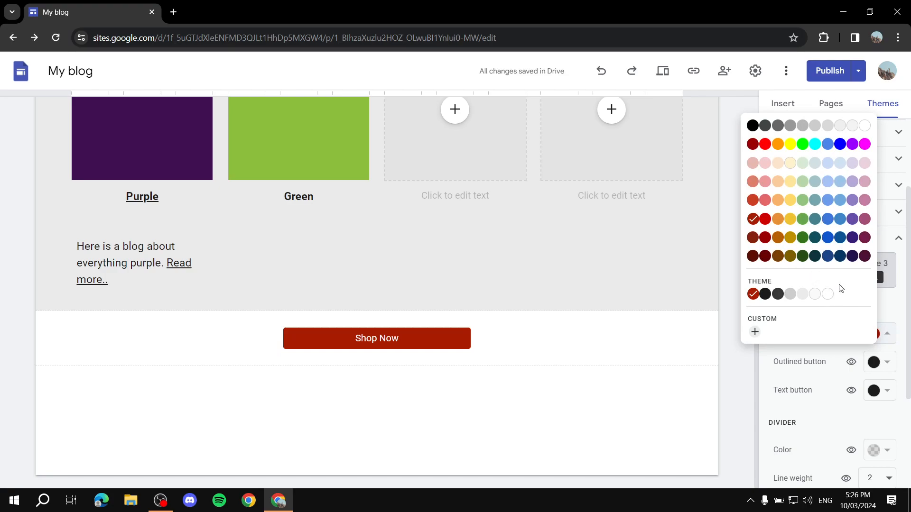
{"action": "left_click", "coordinate": [887, 335]}
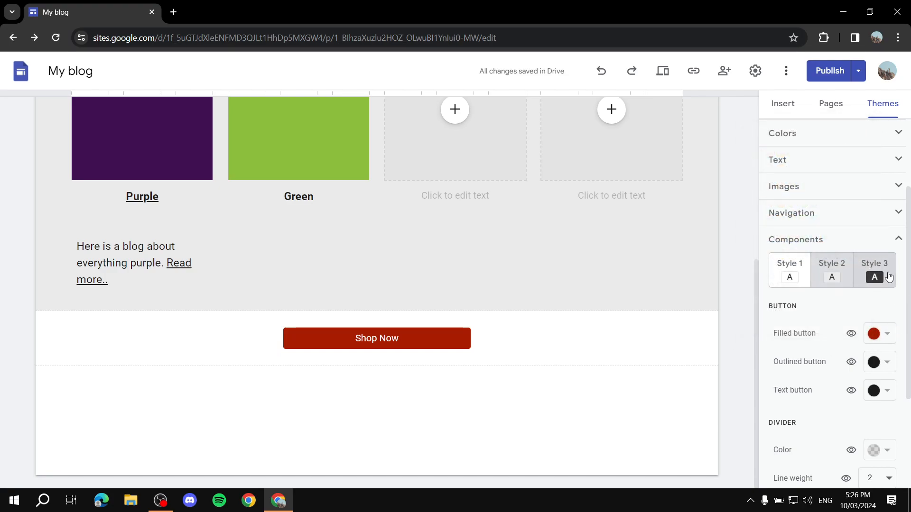
{"action": "left_click", "coordinate": [888, 275]}
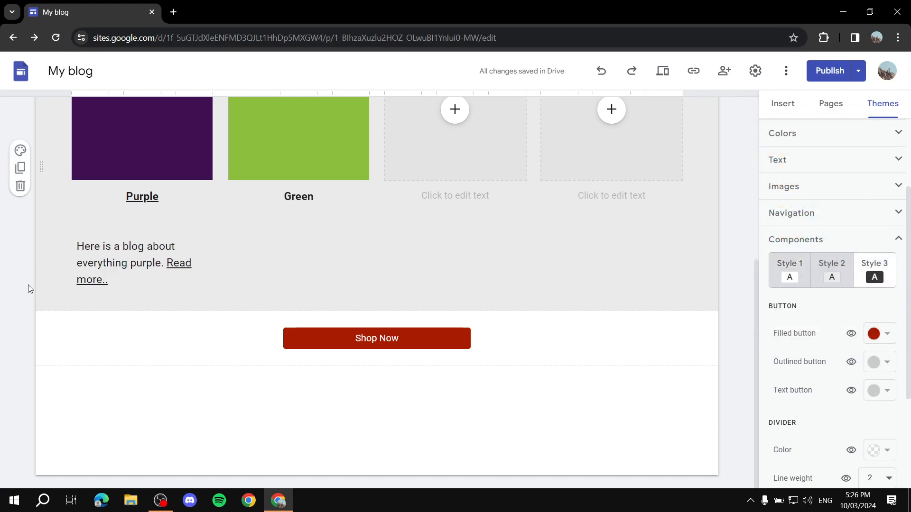
{"action": "left_click", "coordinate": [20, 321]}
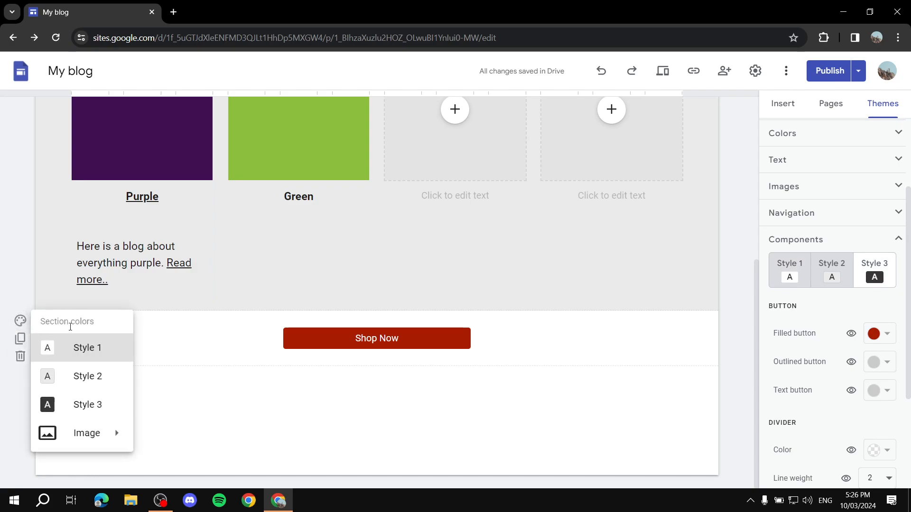
{"action": "left_click", "coordinate": [73, 405]}
Try darker reds for Style 3's filled button color and set it to dark burgundy #4C1130
{"action": "left_click", "coordinate": [887, 337]}
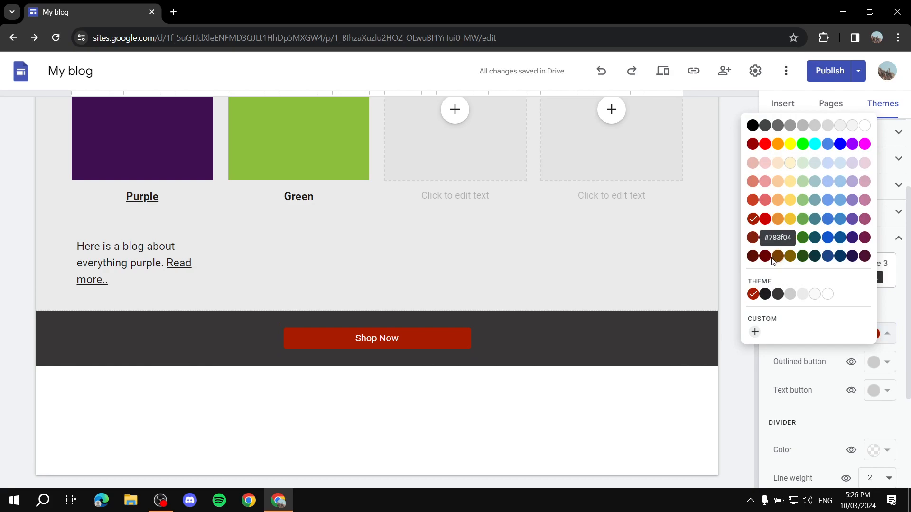
{"action": "left_click", "coordinate": [765, 256]}
{"action": "left_click", "coordinate": [874, 338]}
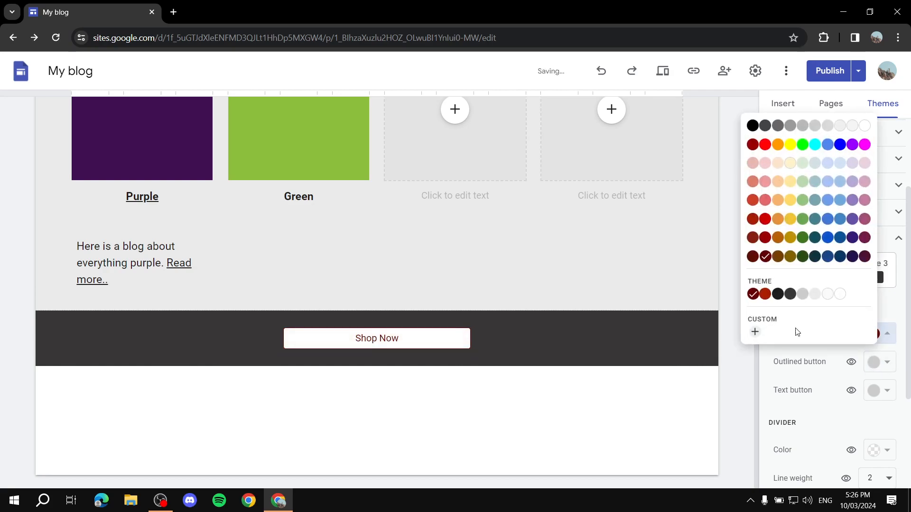
{"action": "left_click", "coordinate": [765, 239]}
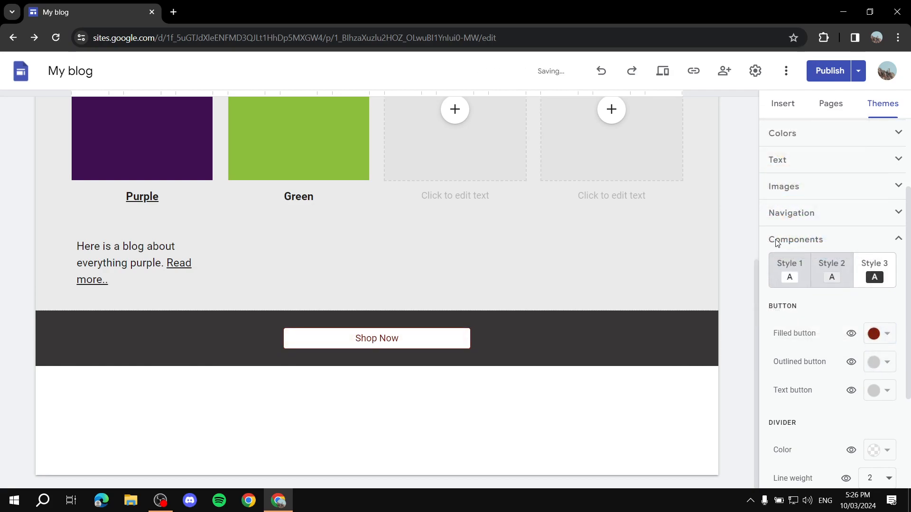
{"action": "left_click", "coordinate": [881, 333]}
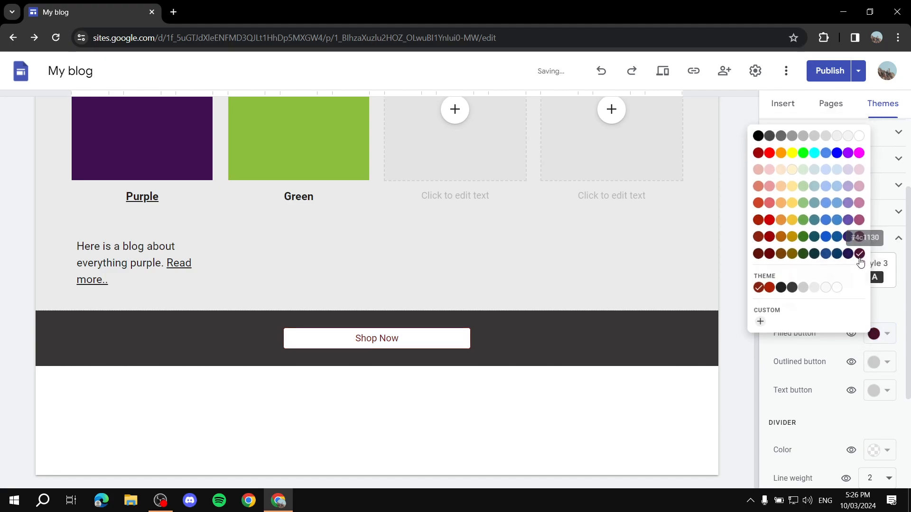
{"action": "left_click", "coordinate": [864, 256]}
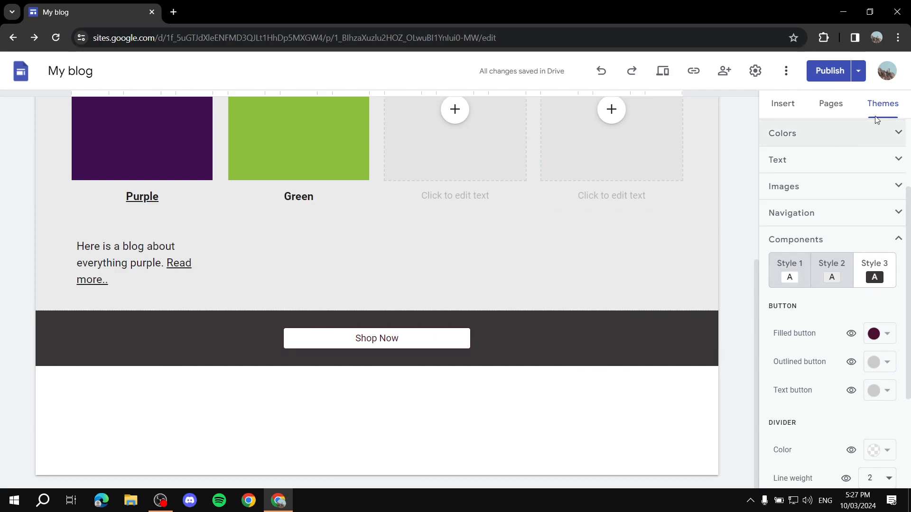
Switch to the desktop, preview the Button.png image in the photo viewer, and return to the site editor in Chrome
{"action": "left_click", "coordinate": [781, 107]}
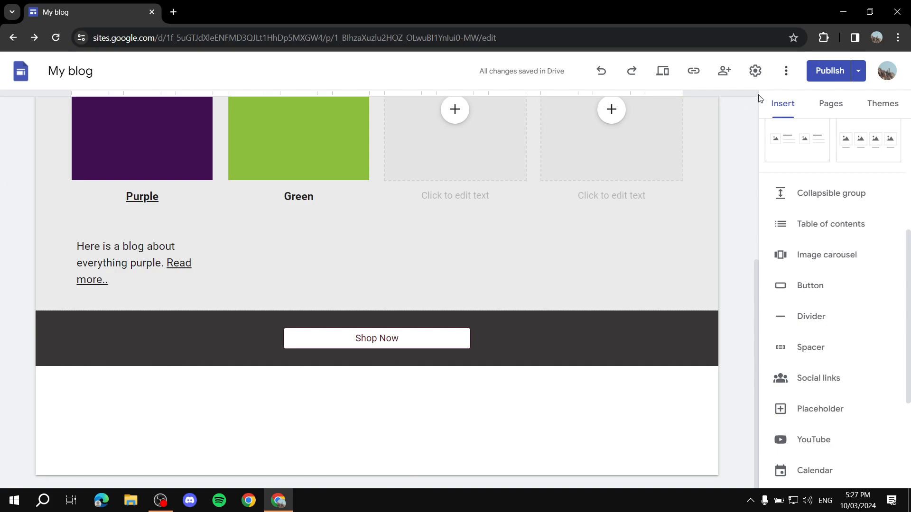
{"action": "left_click", "coordinate": [843, 12]}
{"action": "double_click", "coordinate": [472, 257]}
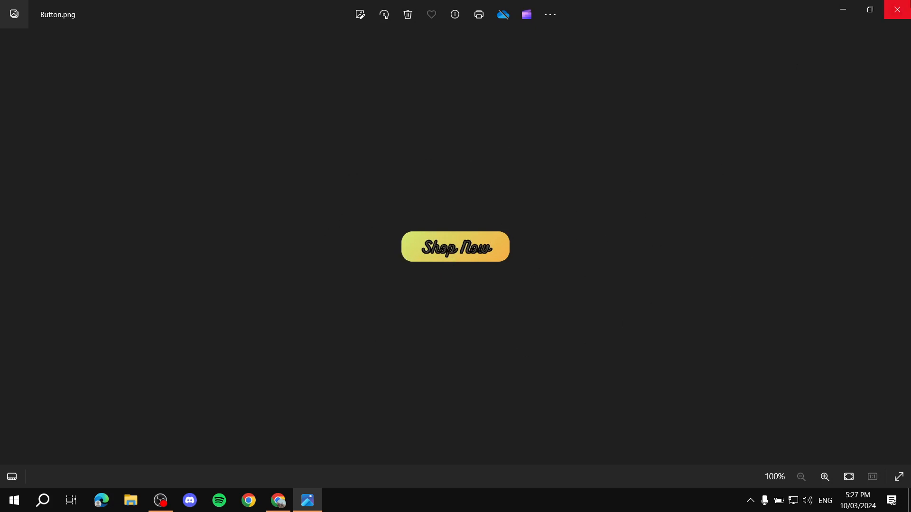
{"action": "left_click", "coordinate": [896, 9]}
{"action": "left_click", "coordinate": [281, 499]}
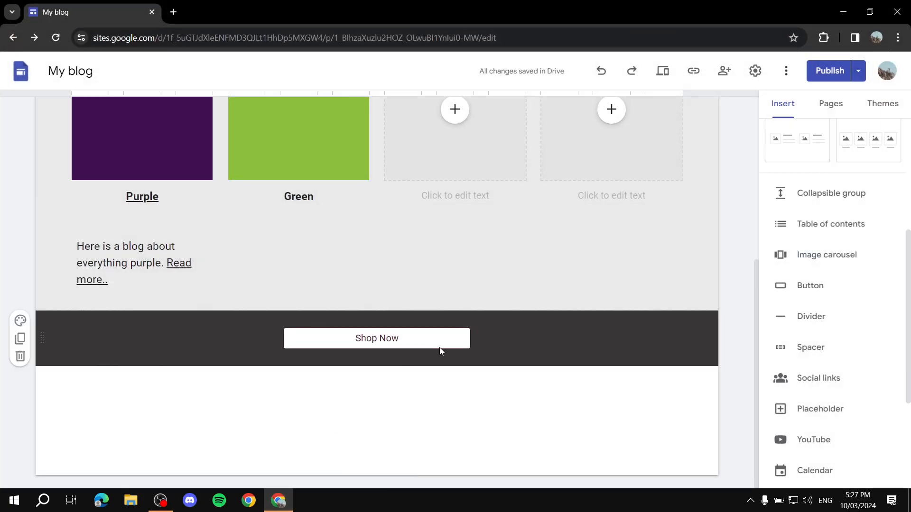
Upload the Button.png image from the Desktop folder and insert it below the Shop Now section
{"action": "scroll", "coordinate": [877, 280], "scroll_direction": "up", "scroll_amount": 5}
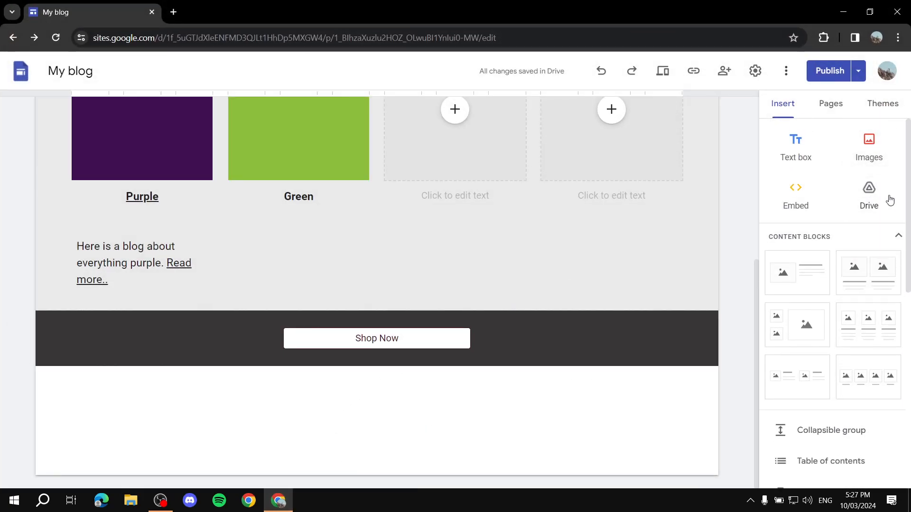
{"action": "left_click", "coordinate": [869, 151]}
{"action": "left_click", "coordinate": [866, 185]}
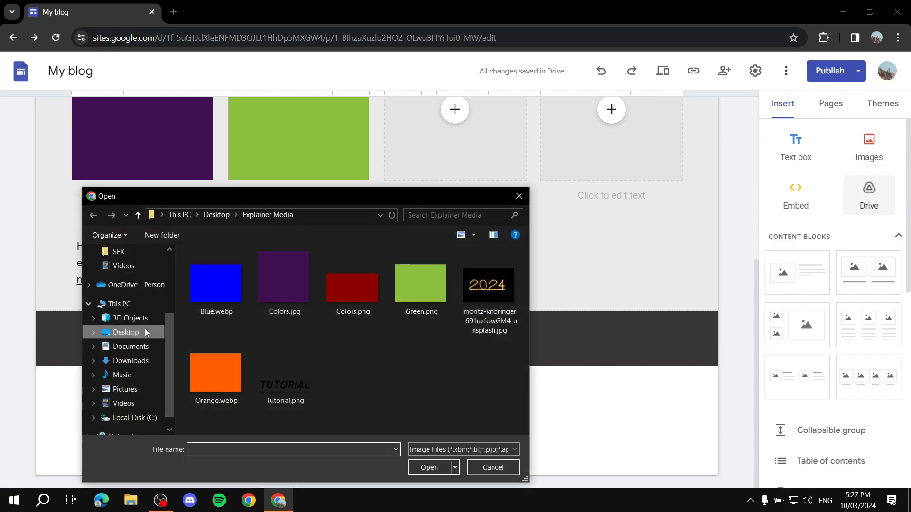
{"action": "left_click", "coordinate": [135, 338]}
{"action": "double_click", "coordinate": [419, 285]}
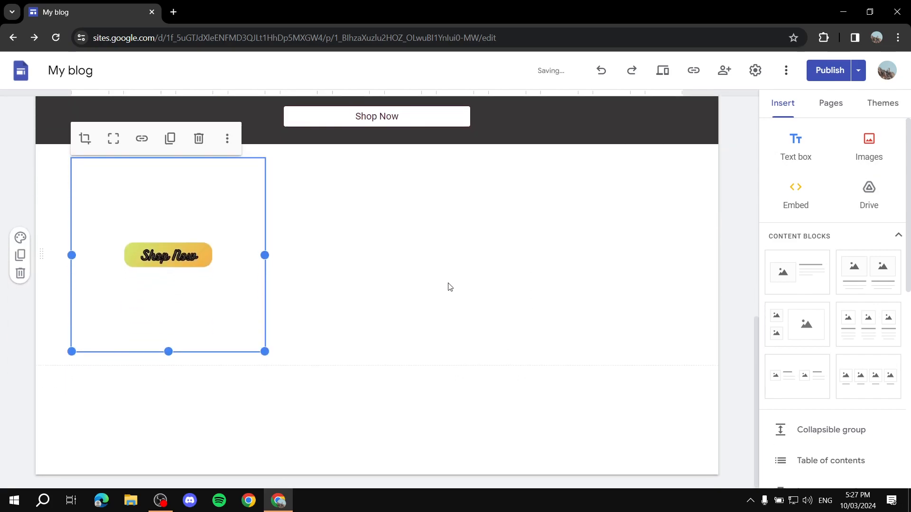
Move the Shop Now image toward the middle of its section and enlarge it to more than half the page width
{"action": "left_click_drag", "start_coordinate": [210, 275], "coordinate": [388, 238]}
{"action": "left_click", "coordinate": [444, 258]}
{"action": "left_click", "coordinate": [528, 319]}
{"action": "left_click", "coordinate": [427, 266]}
{"action": "left_click", "coordinate": [441, 266]}
{"action": "left_click_drag", "start_coordinate": [474, 350], "coordinate": [679, 424]}
{"action": "left_click_drag", "start_coordinate": [620, 366], "coordinate": [341, 204]}
{"action": "left_click_drag", "start_coordinate": [380, 306], "coordinate": [441, 293]}
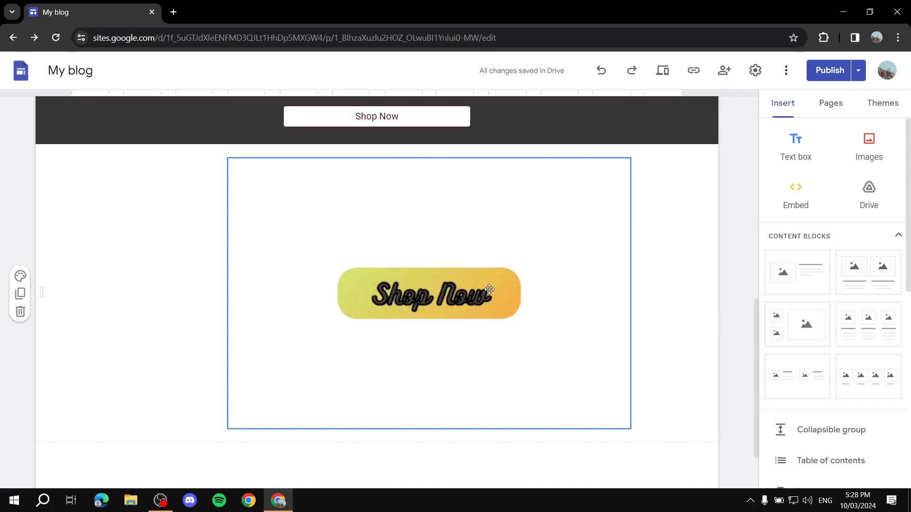
Link the Shop Now image to the site's Purple page
{"action": "left_click", "coordinate": [489, 289]}
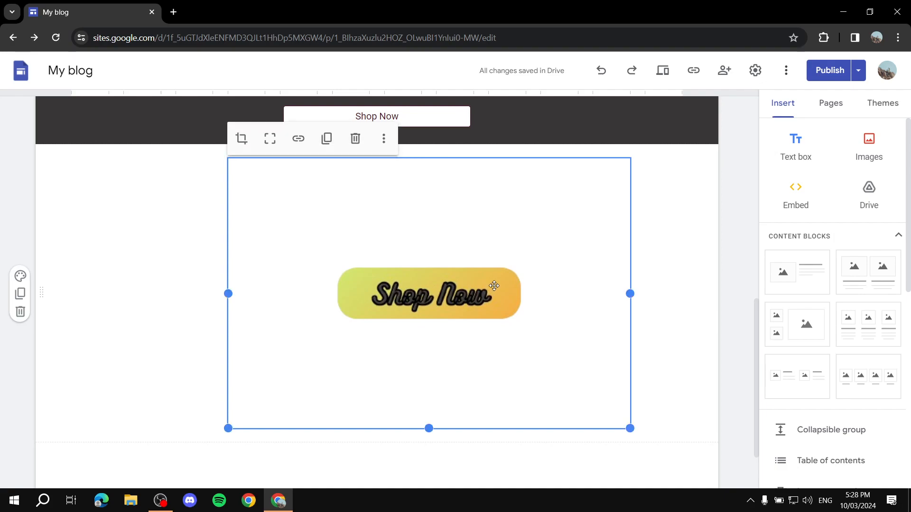
{"action": "left_click", "coordinate": [298, 139]}
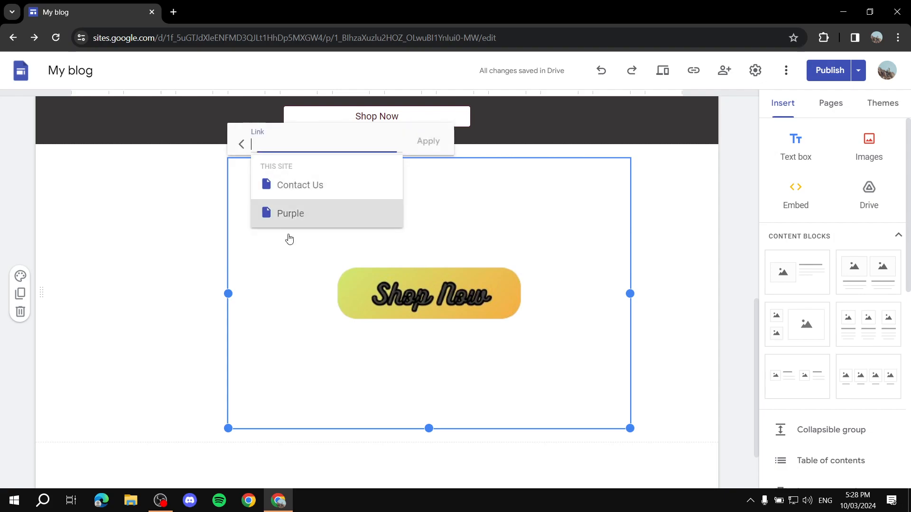
{"action": "left_click", "coordinate": [287, 213]}
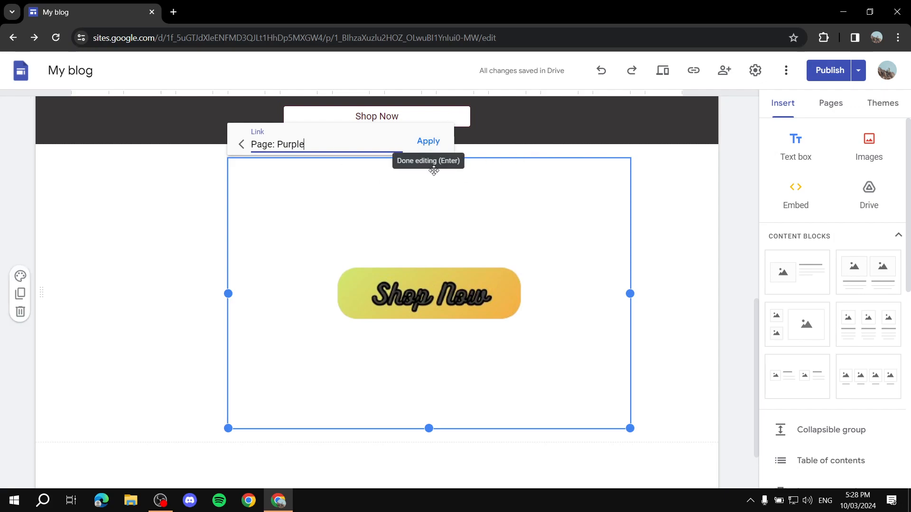
{"action": "left_click", "coordinate": [426, 144]}
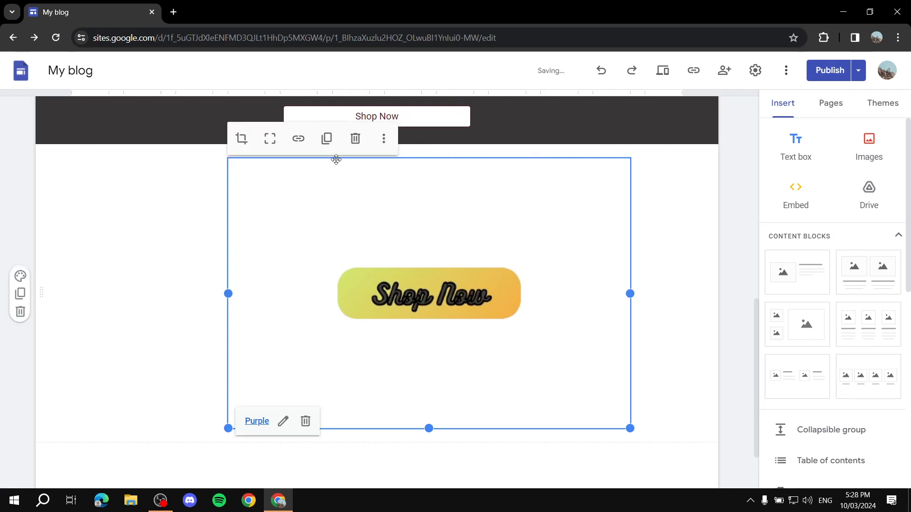
{"action": "left_click", "coordinate": [203, 376]}
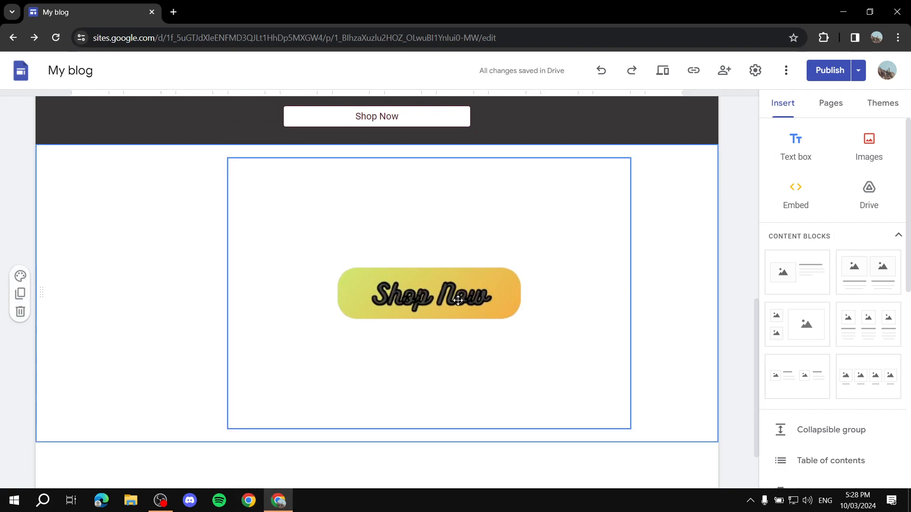
Compare the standard Shop Now button in the dark section with the image button below it
{"action": "scroll", "coordinate": [506, 295], "scroll_direction": "up", "scroll_amount": 7}
{"action": "scroll", "coordinate": [414, 319], "scroll_direction": "down", "scroll_amount": 5}
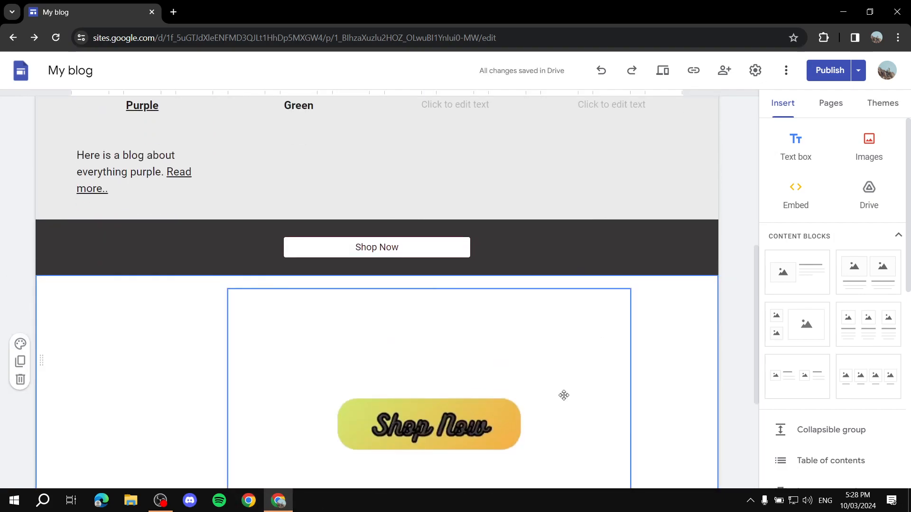
{"action": "scroll", "coordinate": [482, 406], "scroll_direction": "up", "scroll_amount": 5}
{"action": "scroll", "coordinate": [409, 429], "scroll_direction": "down", "scroll_amount": 3}
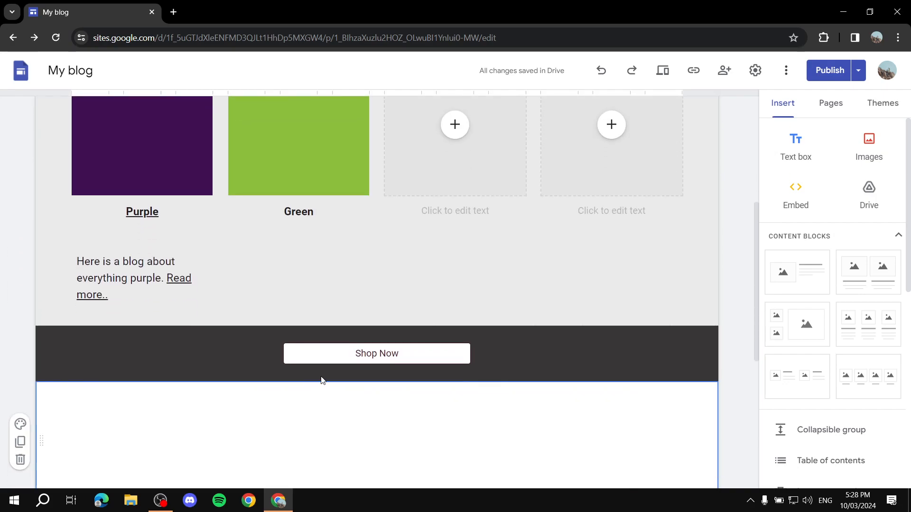
{"action": "left_click", "coordinate": [381, 345]}
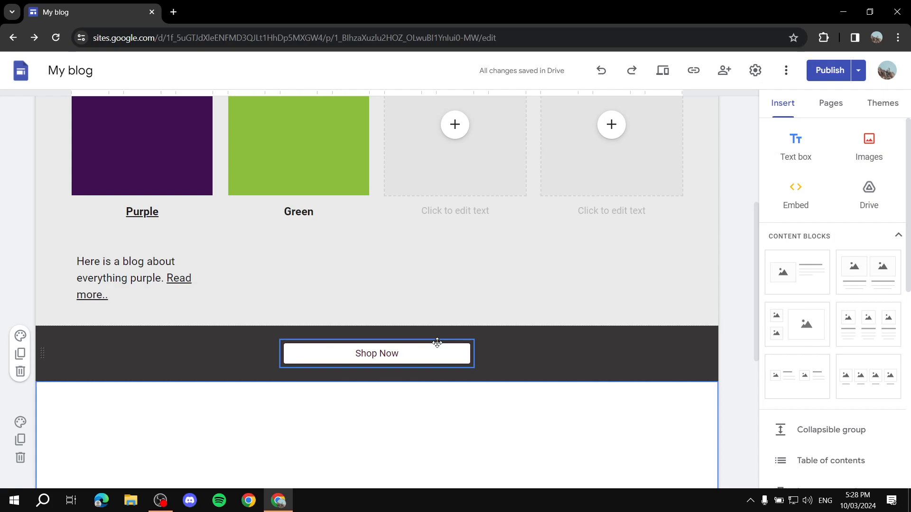
{"action": "scroll", "coordinate": [469, 332], "scroll_direction": "down", "scroll_amount": 6}
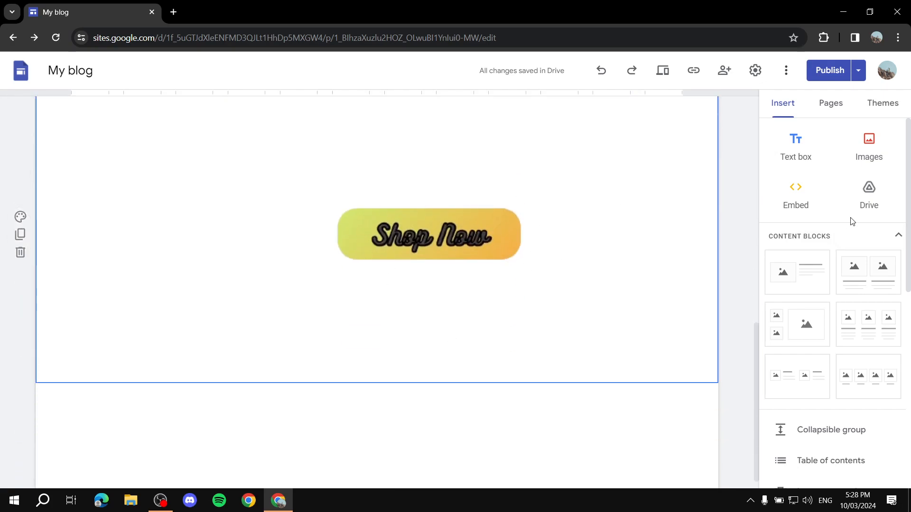
Check the Embed from the web dialog without inserting anything and review both Shop Now buttons on the page
{"action": "left_click", "coordinate": [787, 197]}
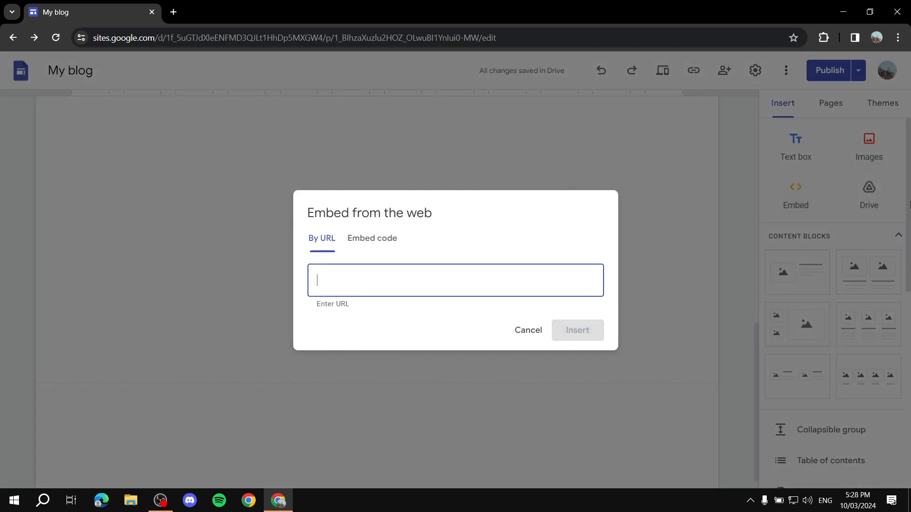
{"action": "left_click", "coordinate": [526, 332]}
{"action": "scroll", "coordinate": [299, 193], "scroll_direction": "up", "scroll_amount": 6}
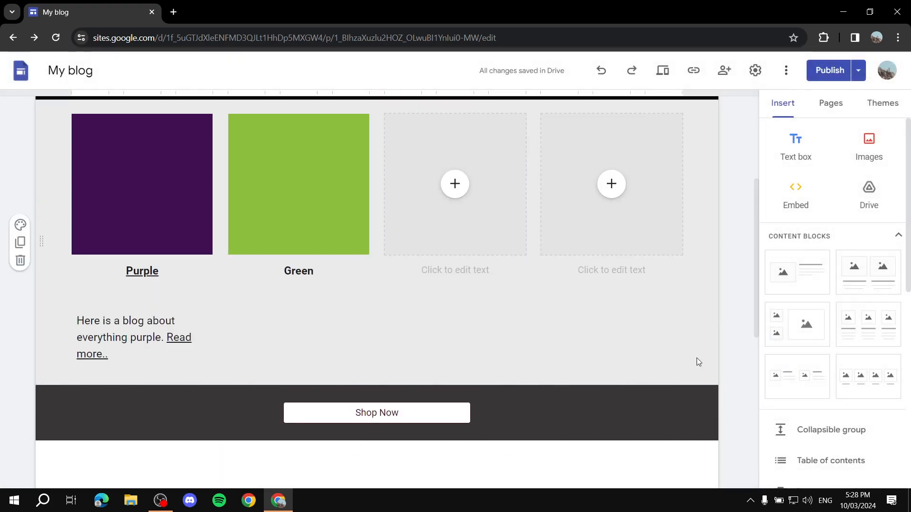
{"action": "scroll", "coordinate": [484, 335], "scroll_direction": "up", "scroll_amount": 3}
{"action": "scroll", "coordinate": [488, 250], "scroll_direction": "down", "scroll_amount": 7}
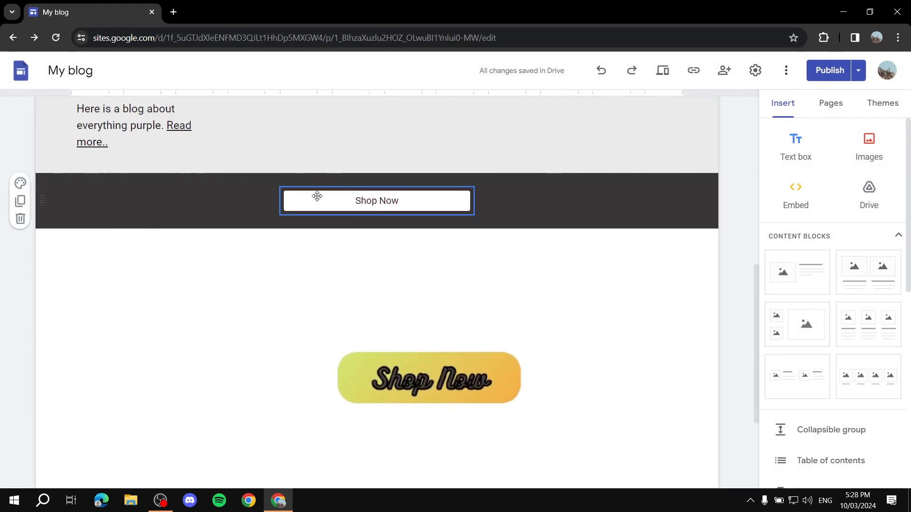